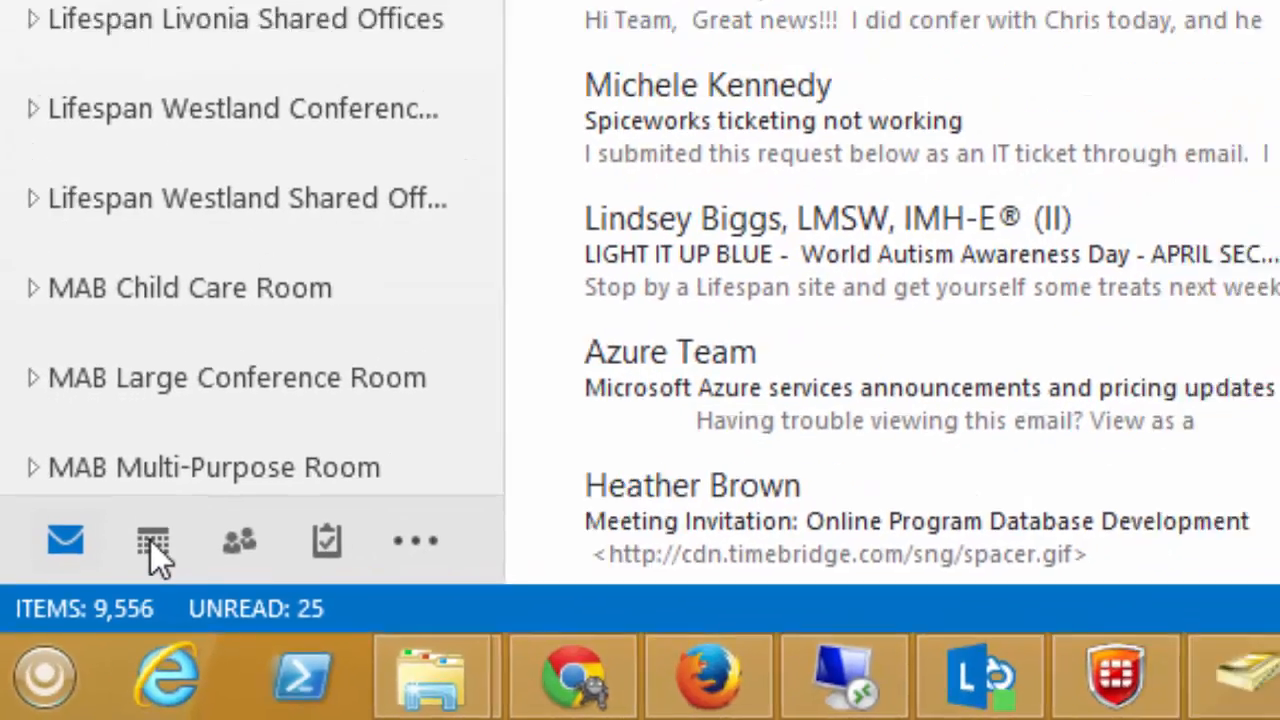
Switch to the March 26, 2015 calendar and list the options for opening another calendar
click(152, 541)
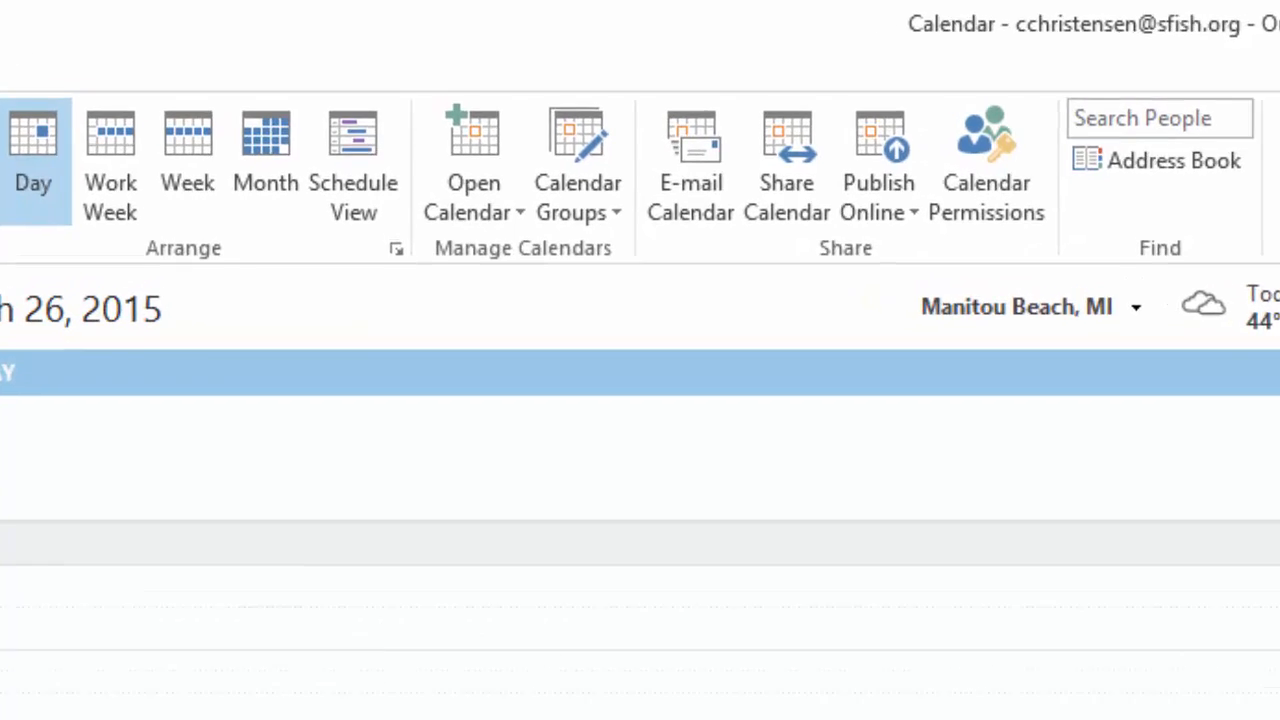
click(484, 198)
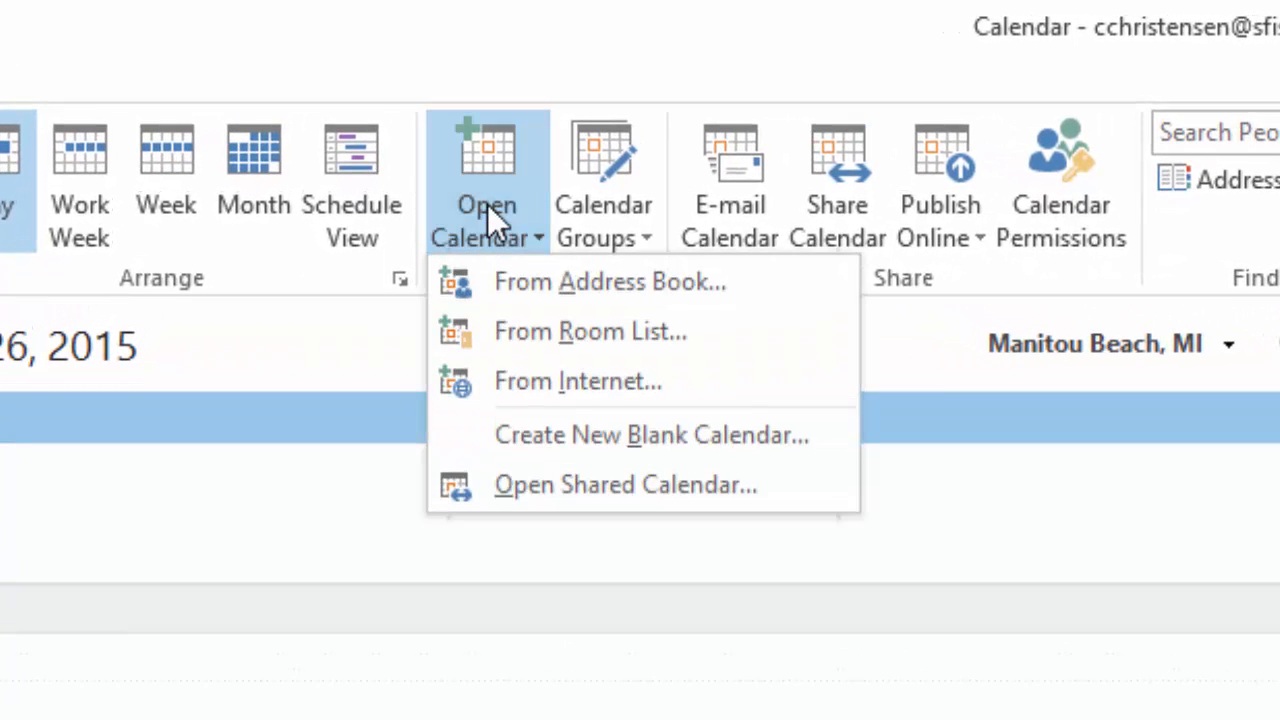
Open the Hiveley Conference Room A, B, C and Hiveley Gym calendars from the room list
click(520, 332)
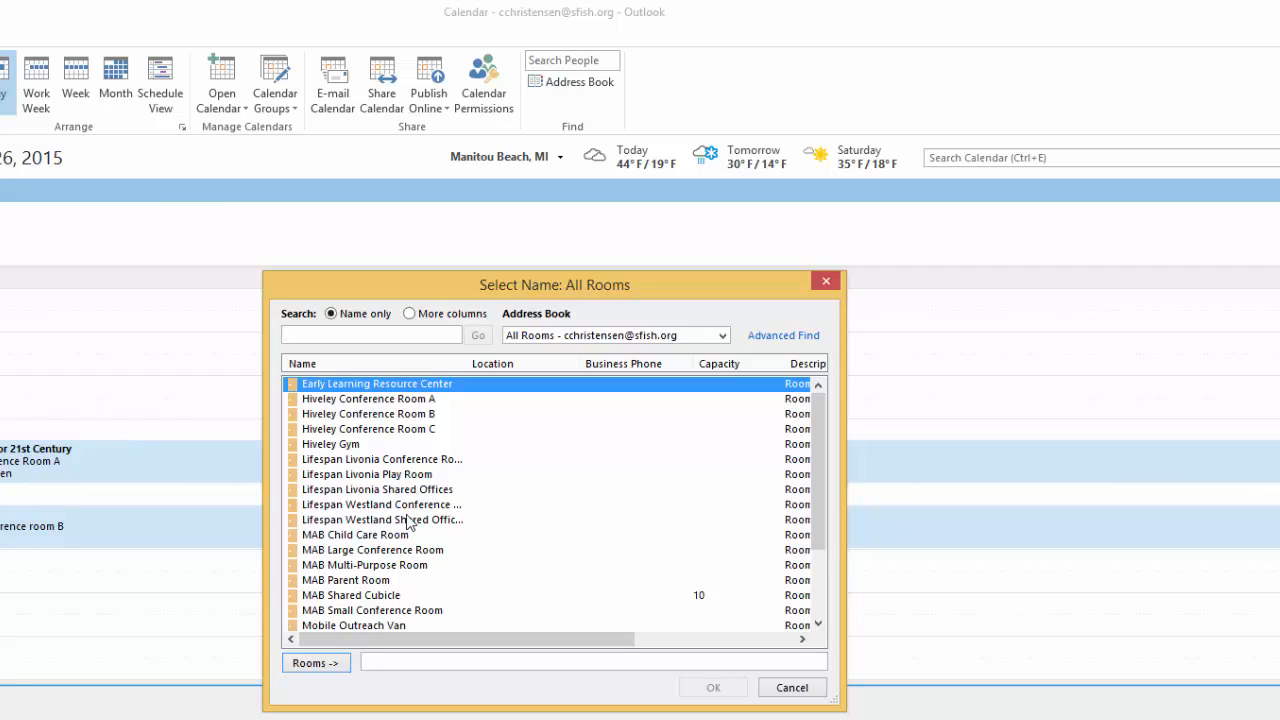
click(426, 400)
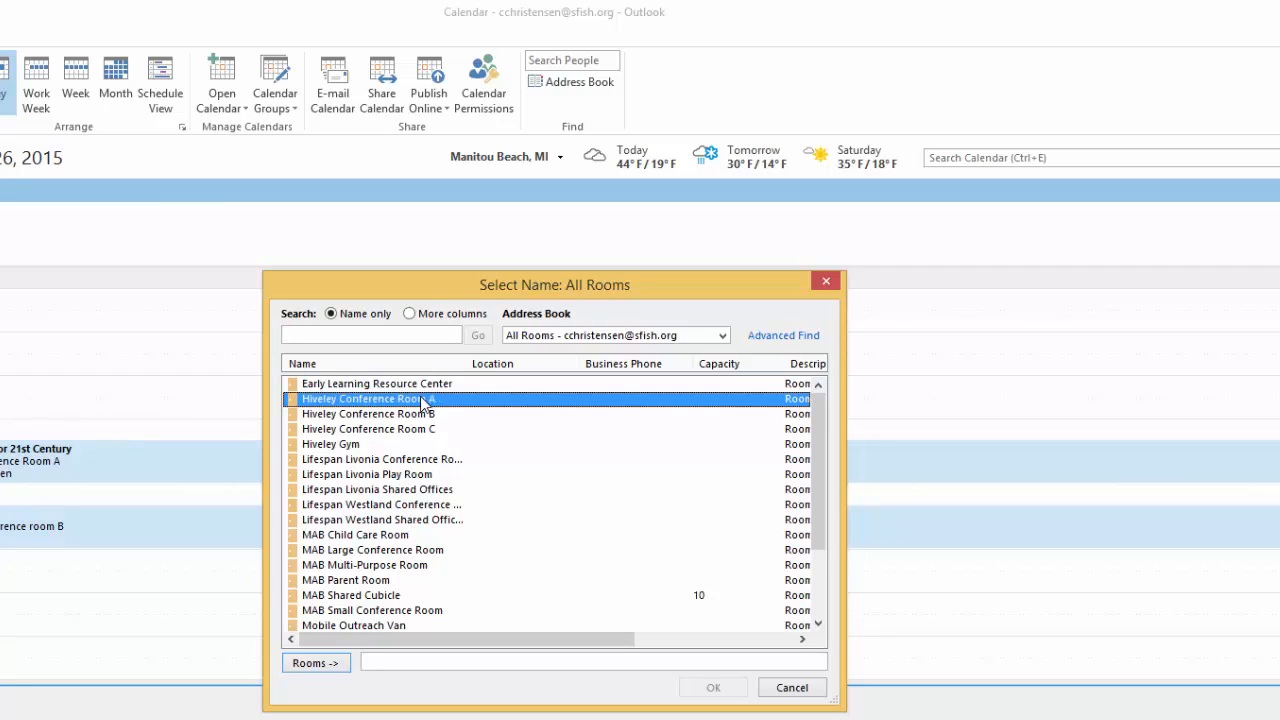
shift+click(352, 447)
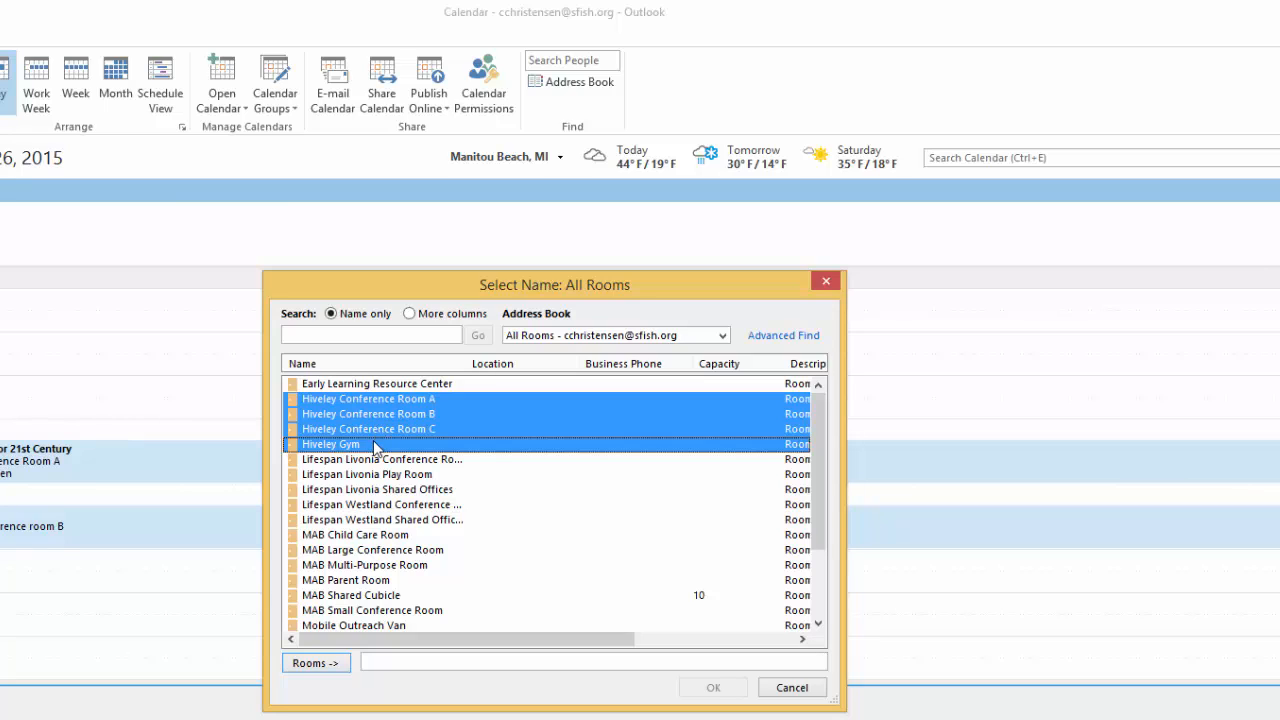
click(334, 662)
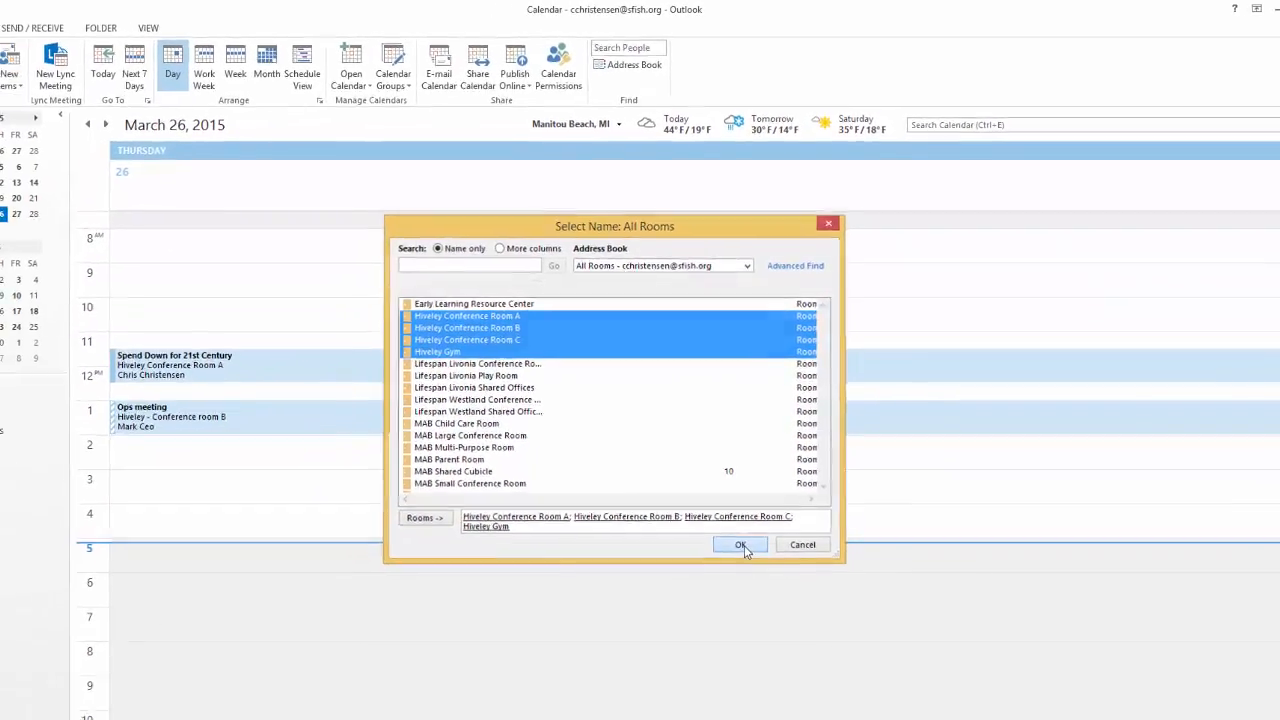
click(741, 546)
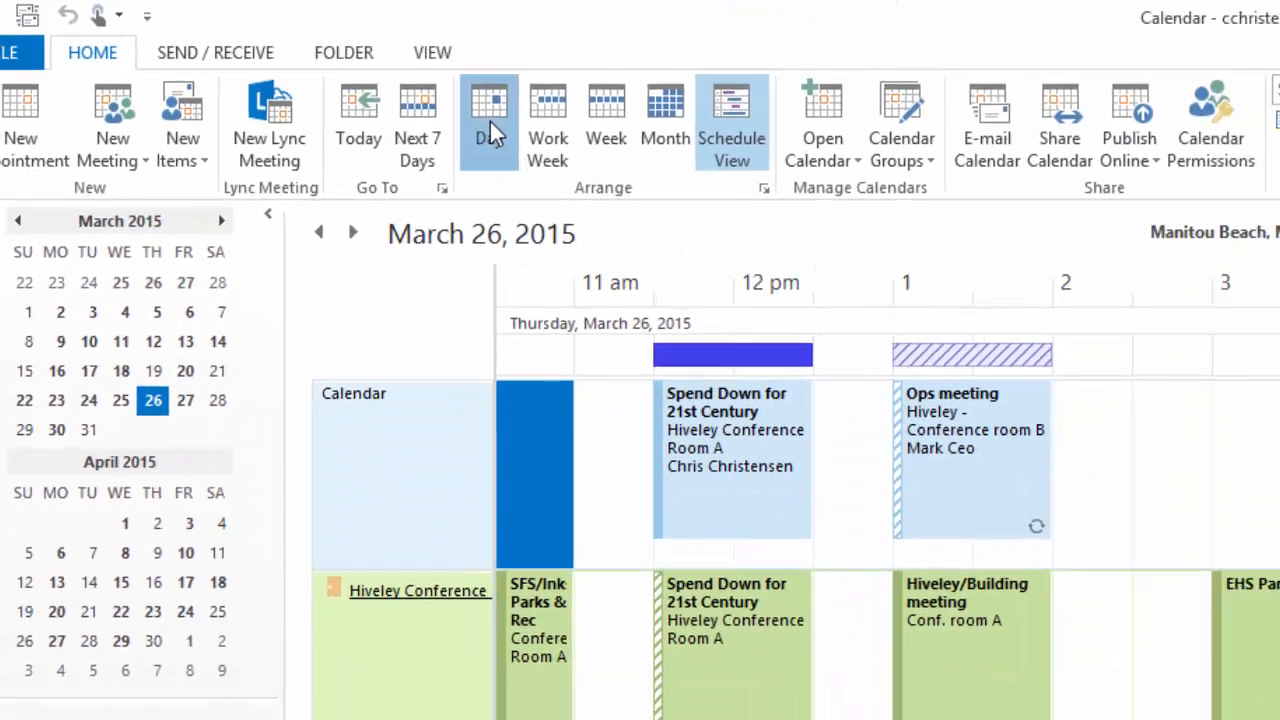
Show the personal and four room calendars as March 26 Day view columns
click(488, 125)
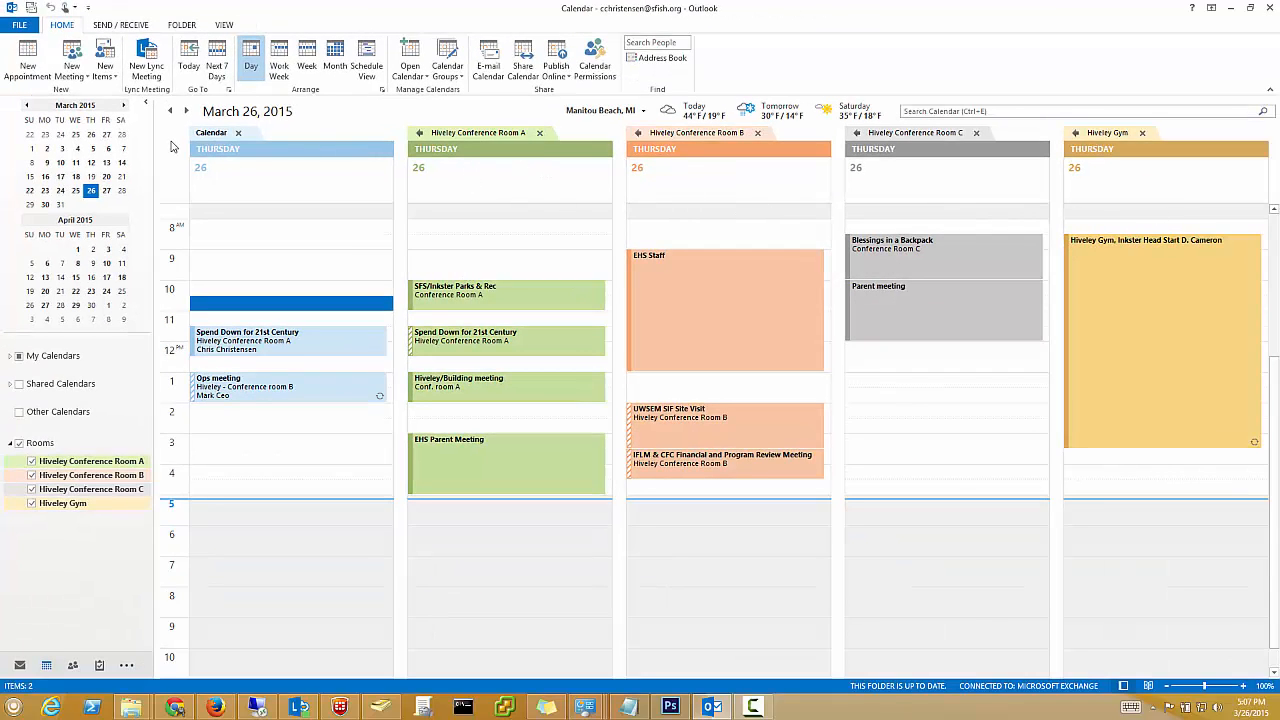
mouse_move(309, 393)
double_click(488, 235)
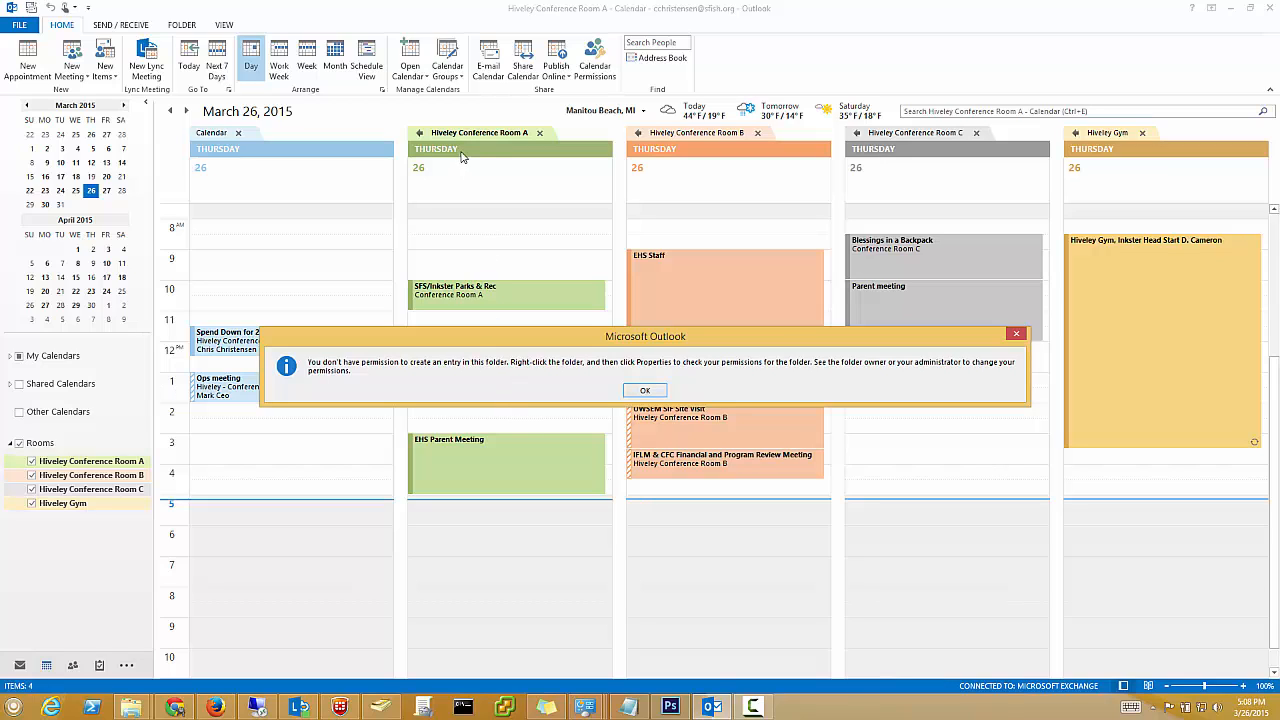
click(646, 391)
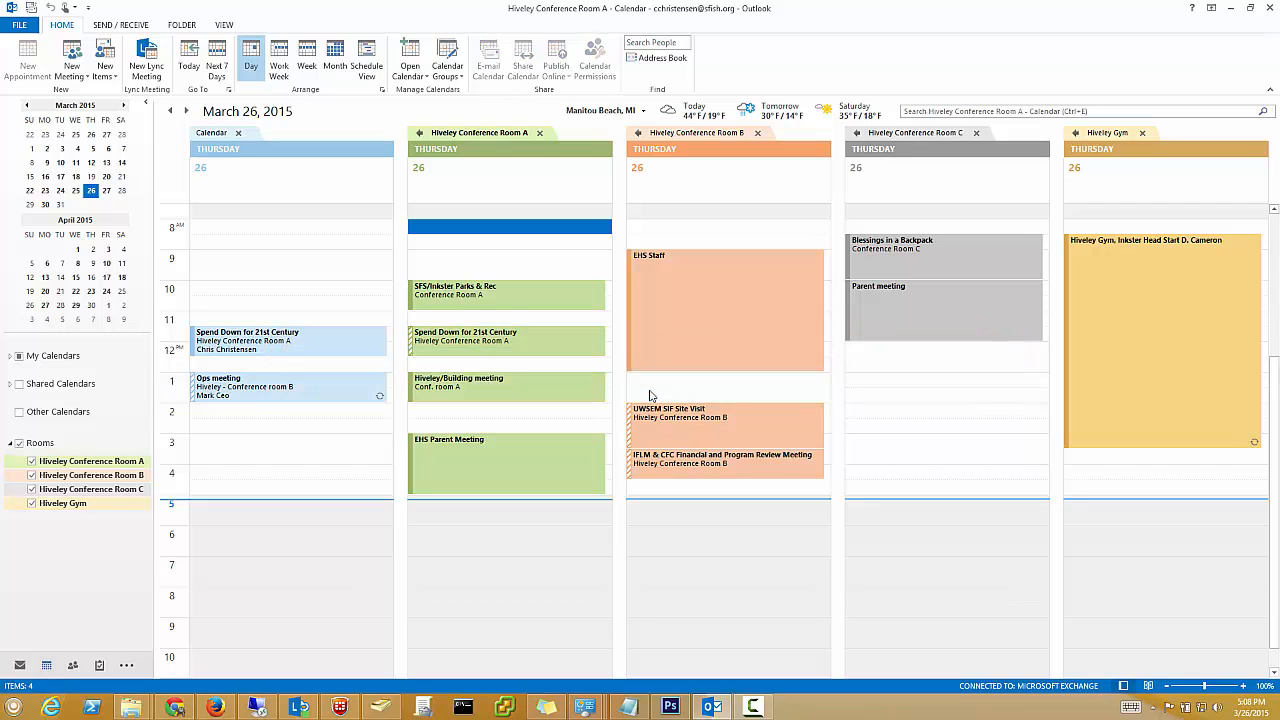
Draft an 8:00 AM meeting with conference room a as attendee, then close it without saving
double_click(222, 234)
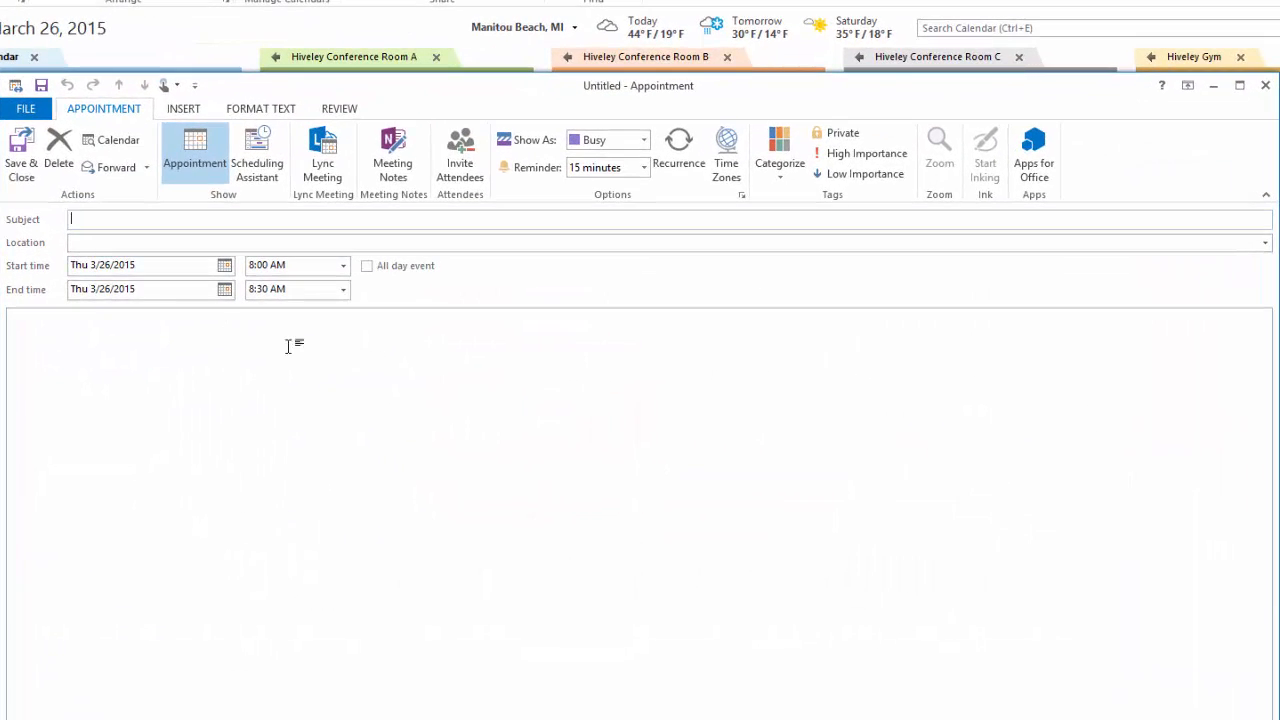
click(258, 175)
click(120, 288)
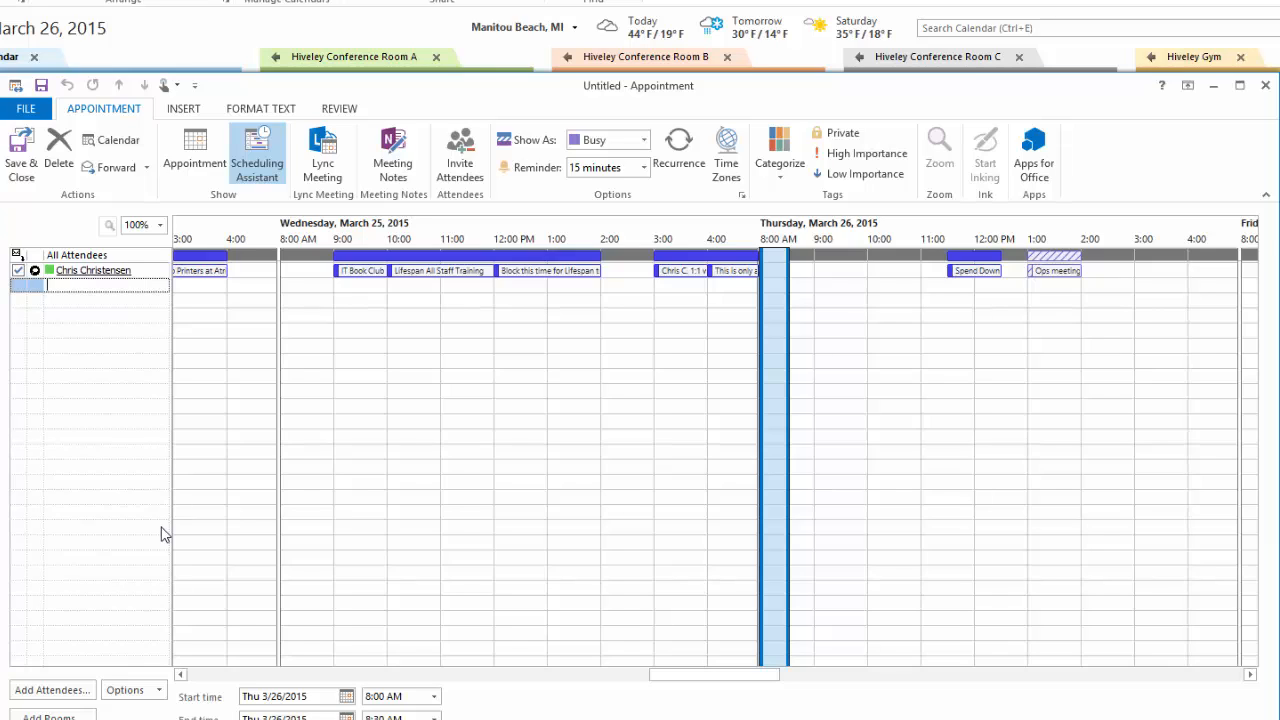
text(conference room a)
key(Return)
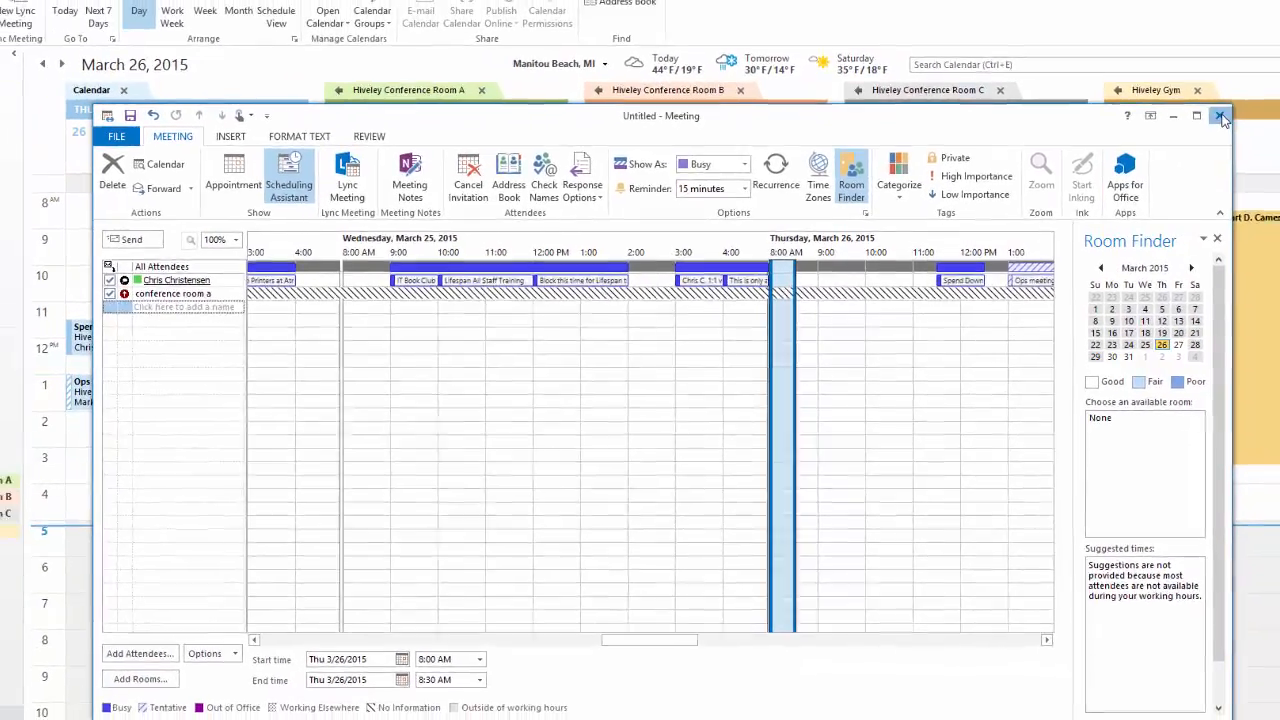
click(1222, 117)
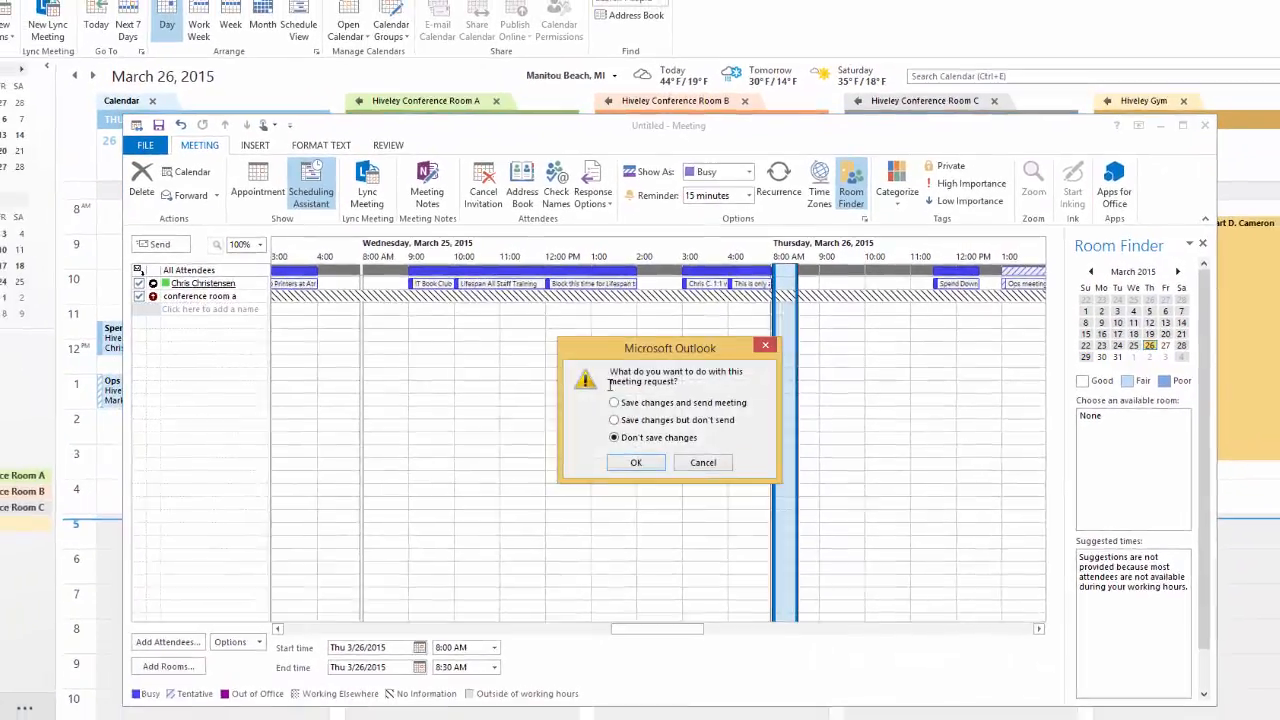
click(583, 443)
Discard the draft and start a new meeting with all four Hiveley room calendars
click(626, 474)
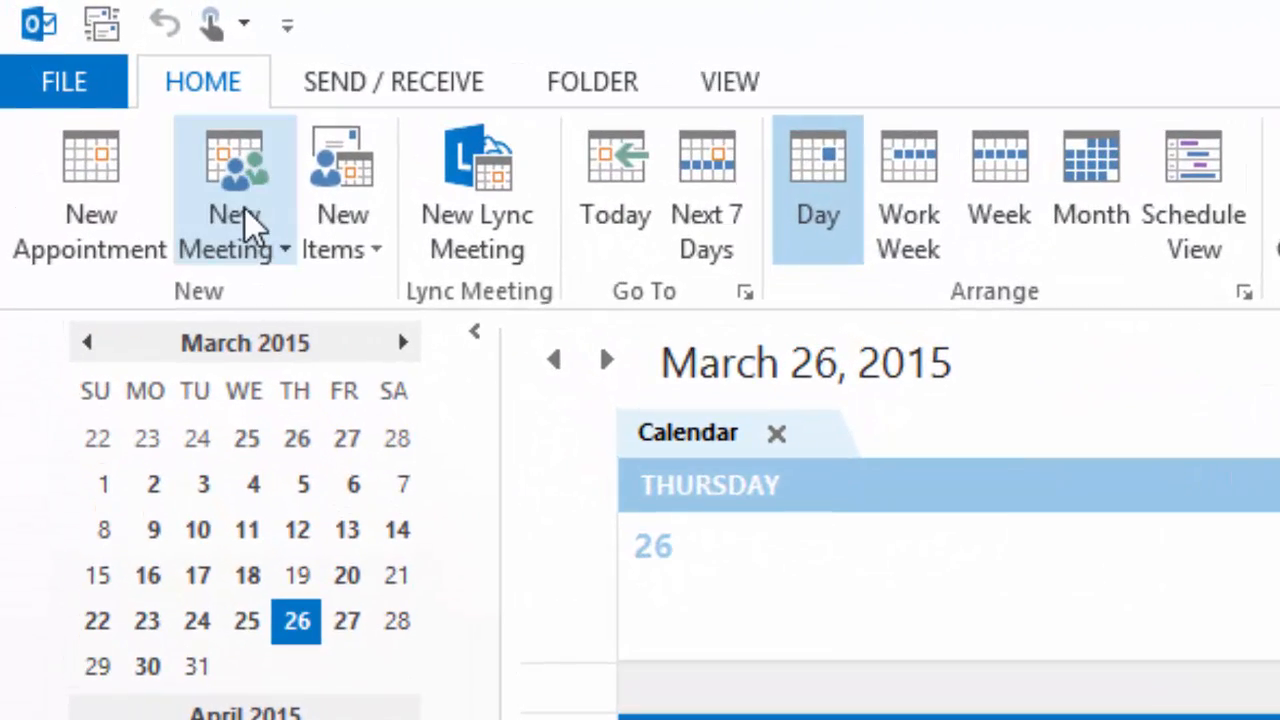
click(245, 209)
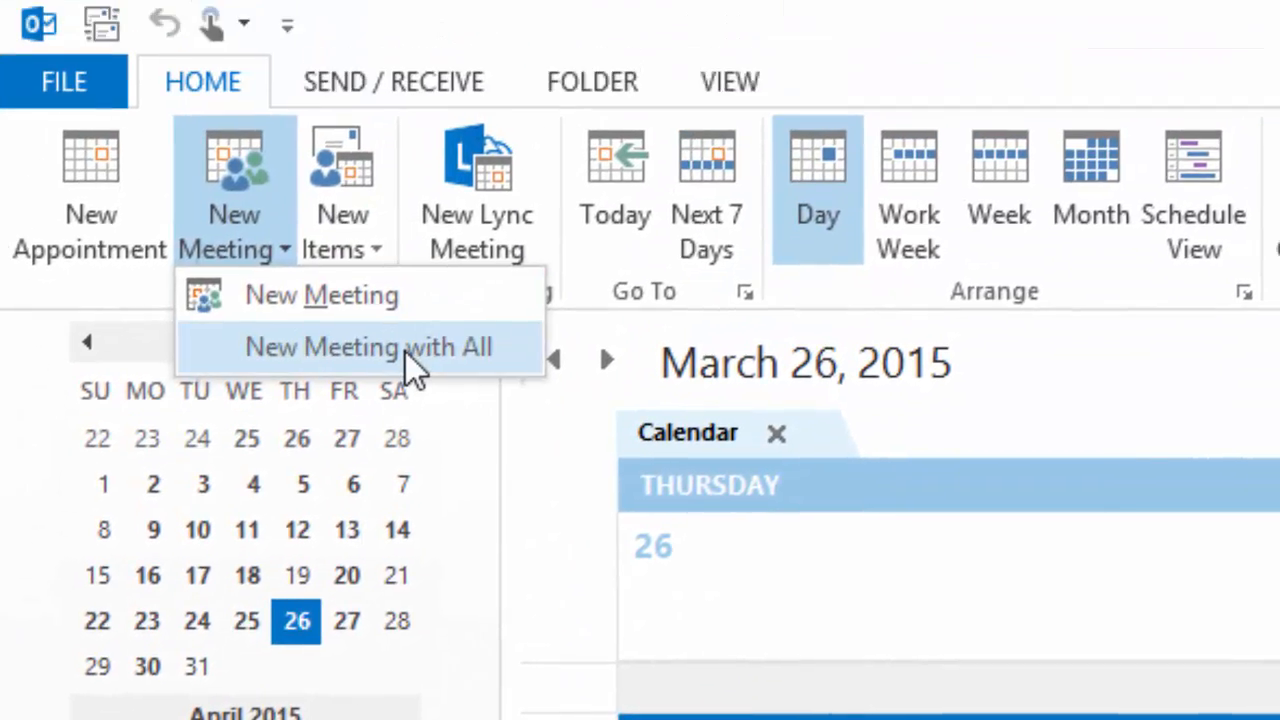
click(414, 366)
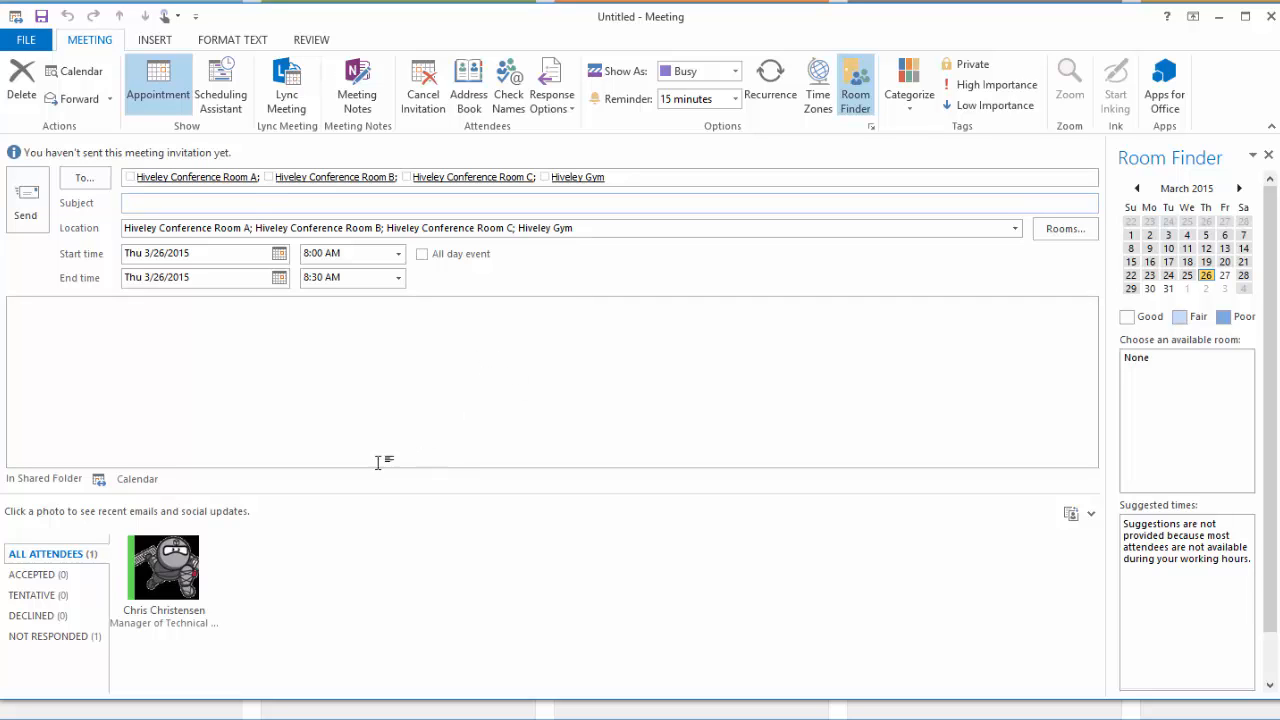
Schedule the meeting for Friday 3/27/2015, 9:00–10:00 AM, on the Scheduling Assistant timeline
click(224, 100)
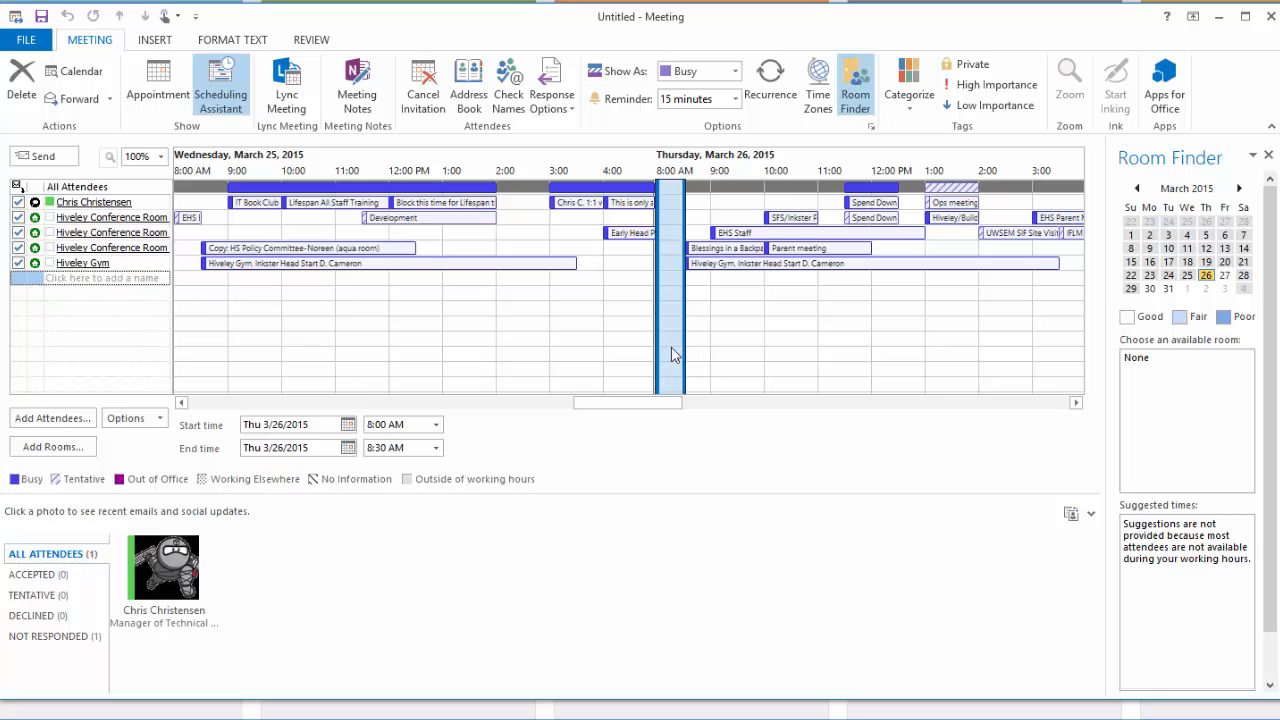
mouse_move(677, 363)
mouse_down()
mouse_move(1108, 375)
mouse_move(986, 357)
mouse_move(1115, 360)
mouse_move(670, 340)
mouse_up()
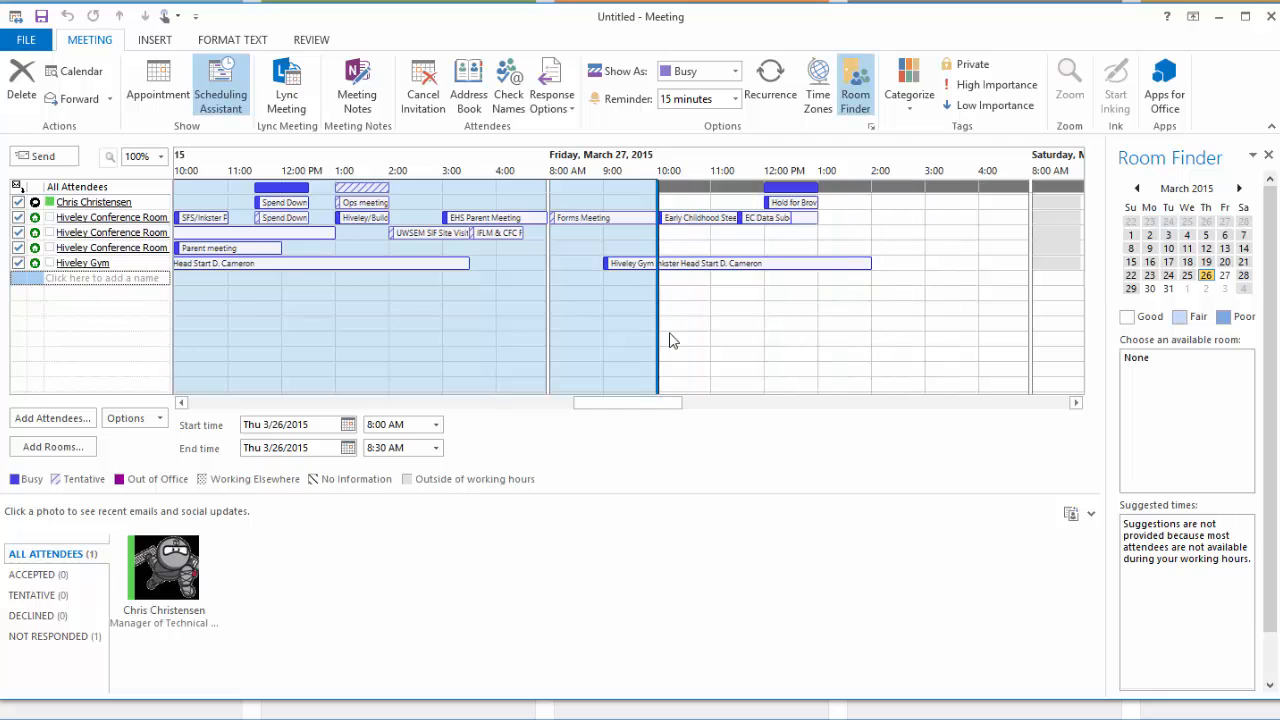
click(263, 358)
drag(266, 360, 657, 360)
drag(253, 370, 603, 357)
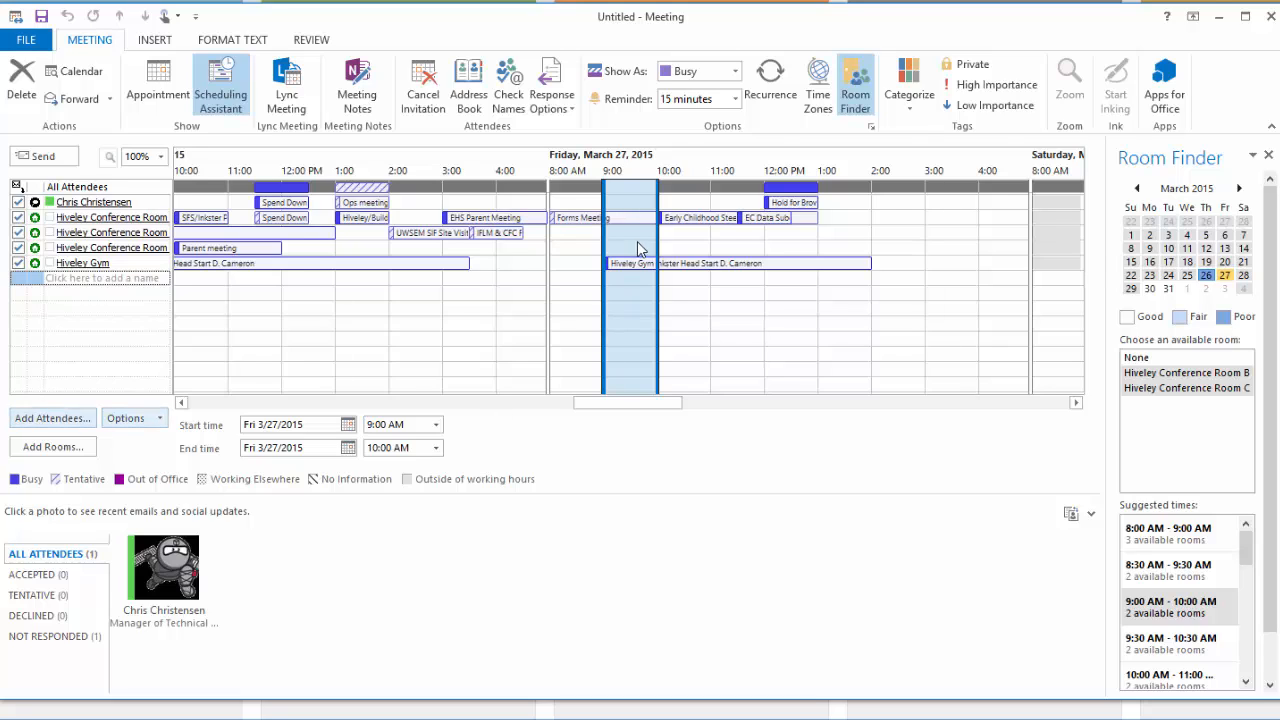
mouse_move(648, 268)
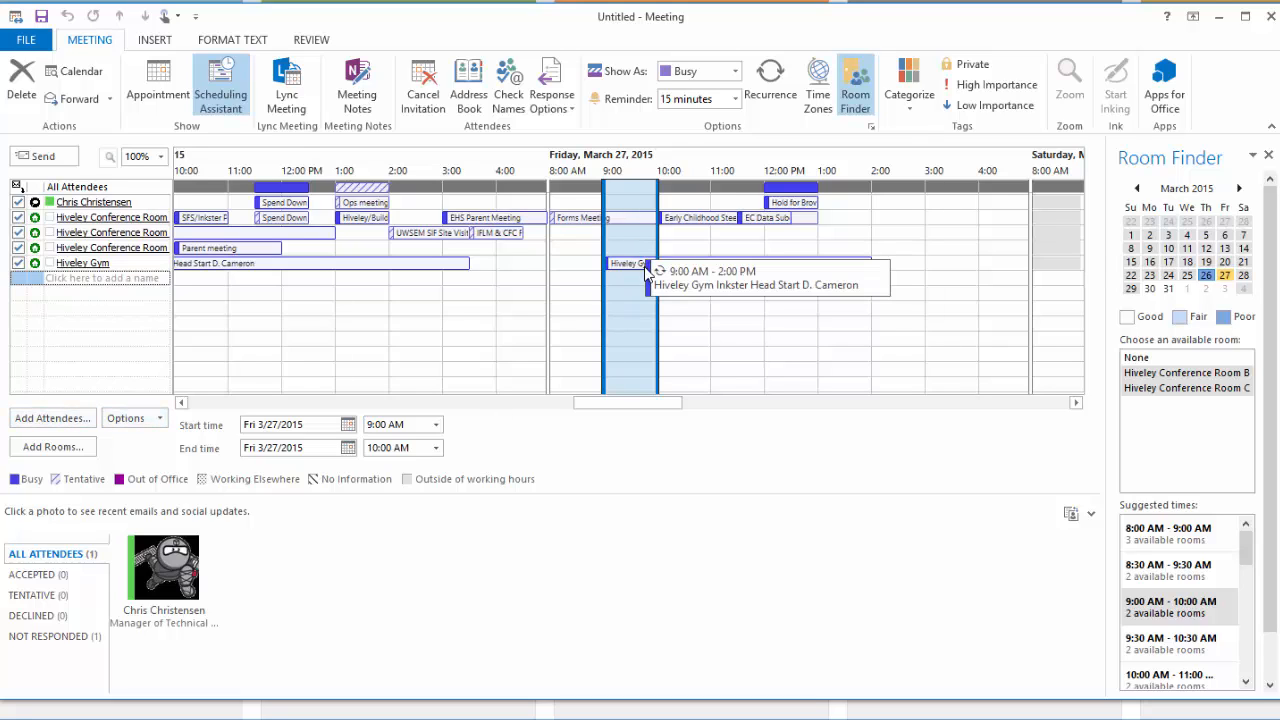
Add two colleagues as attendees and move the meeting to 8:00–9:00 AM Friday
click(93, 280)
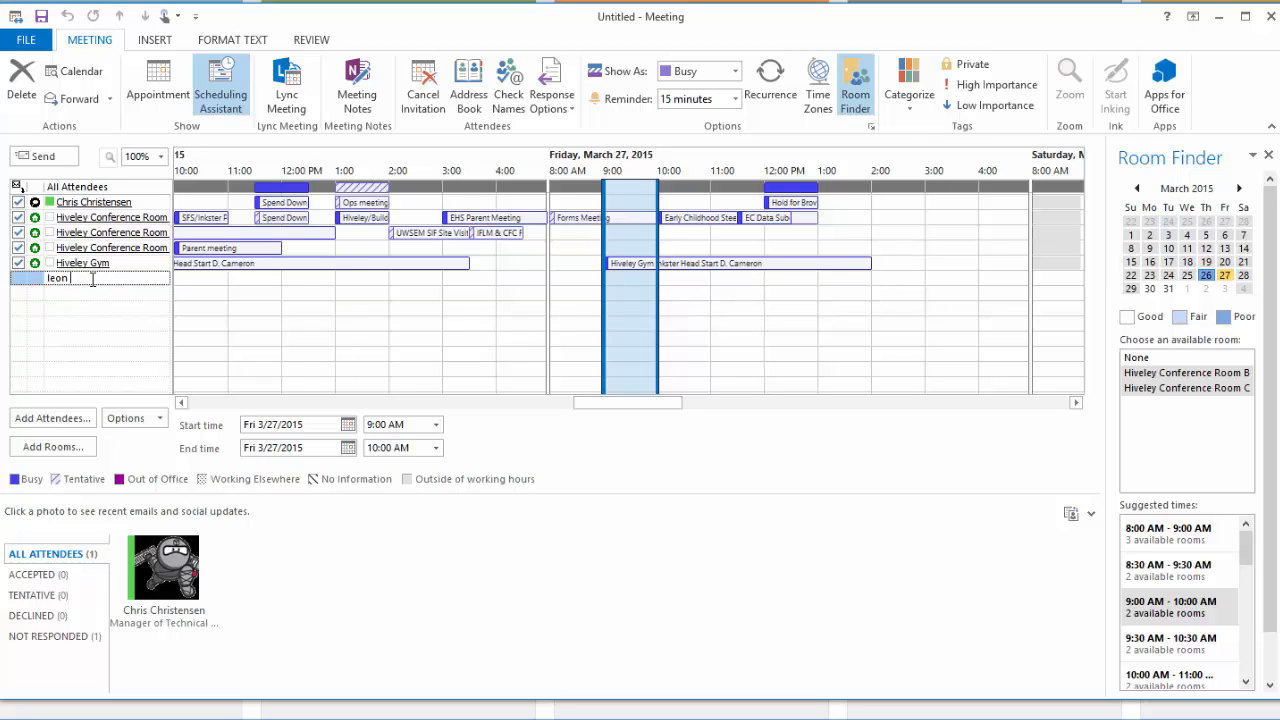
key(Return)
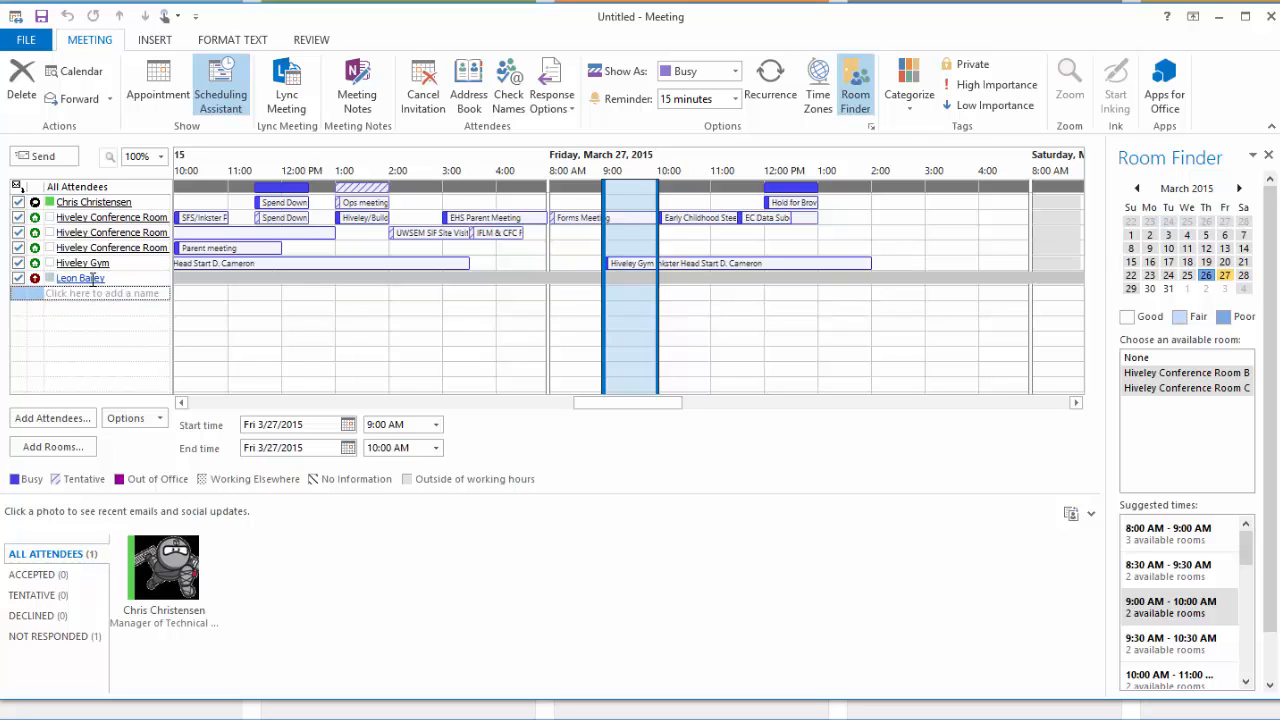
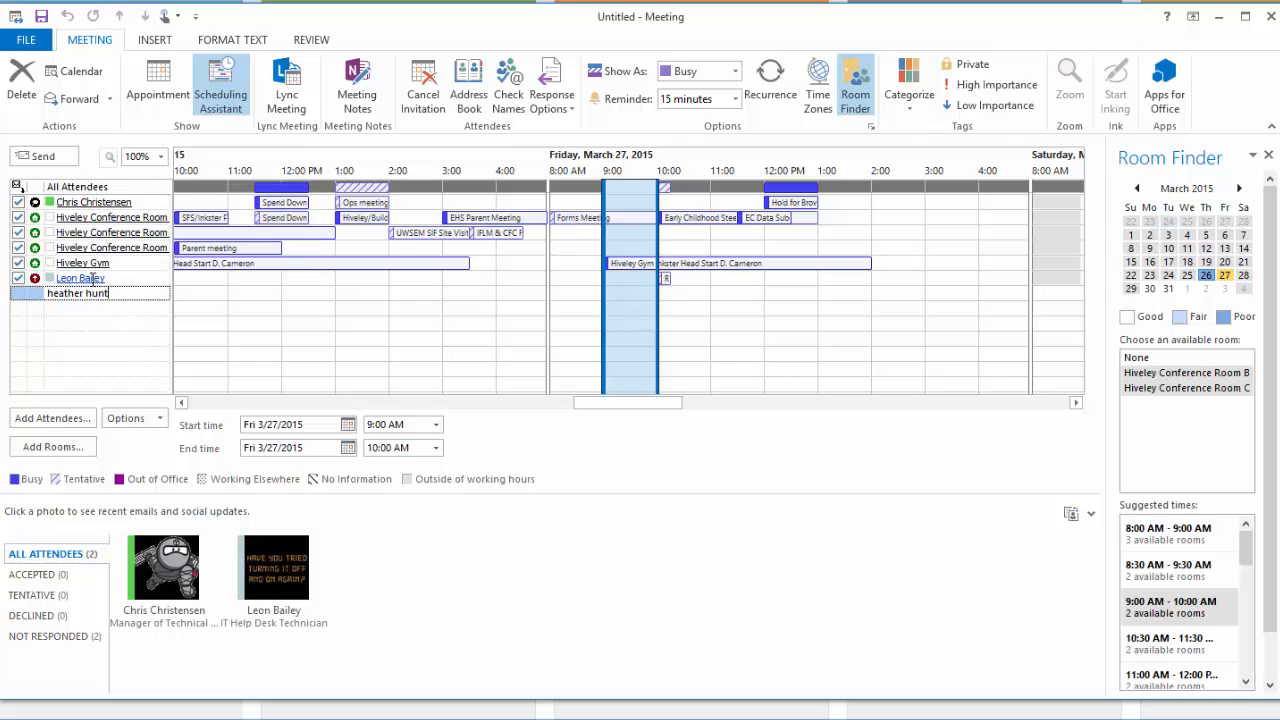
key(Return)
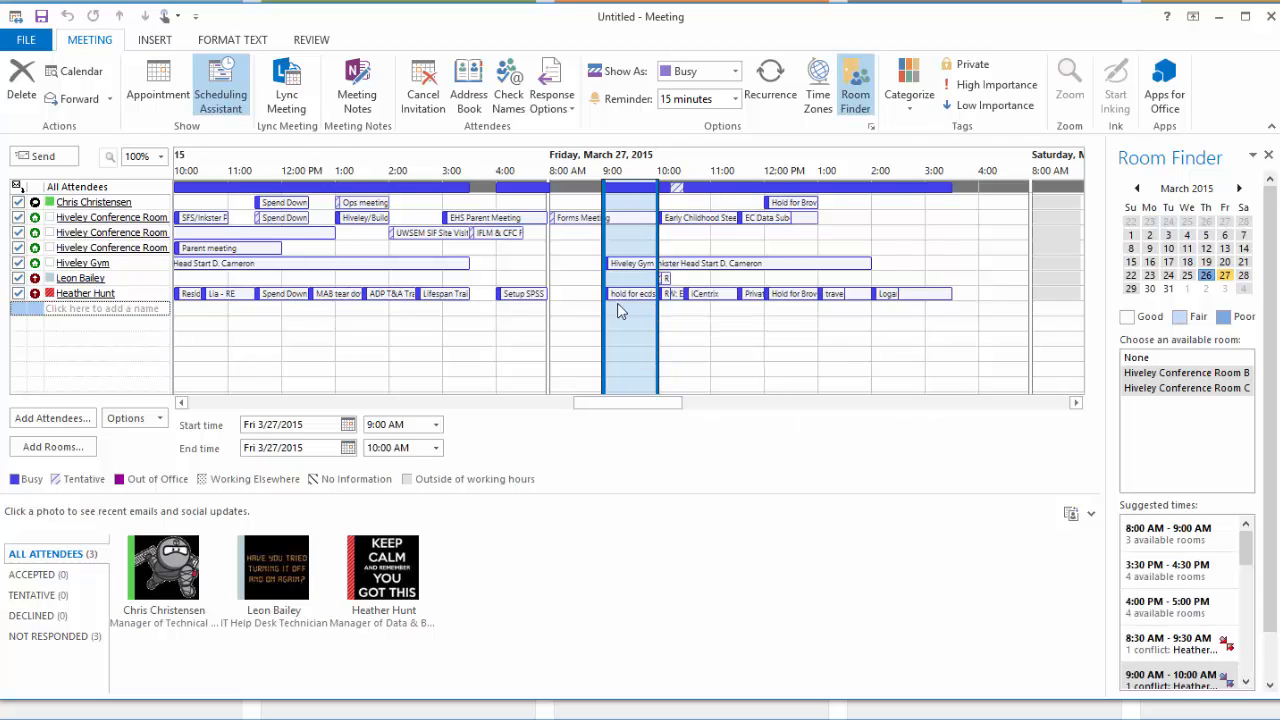
drag(601, 316, 548, 323)
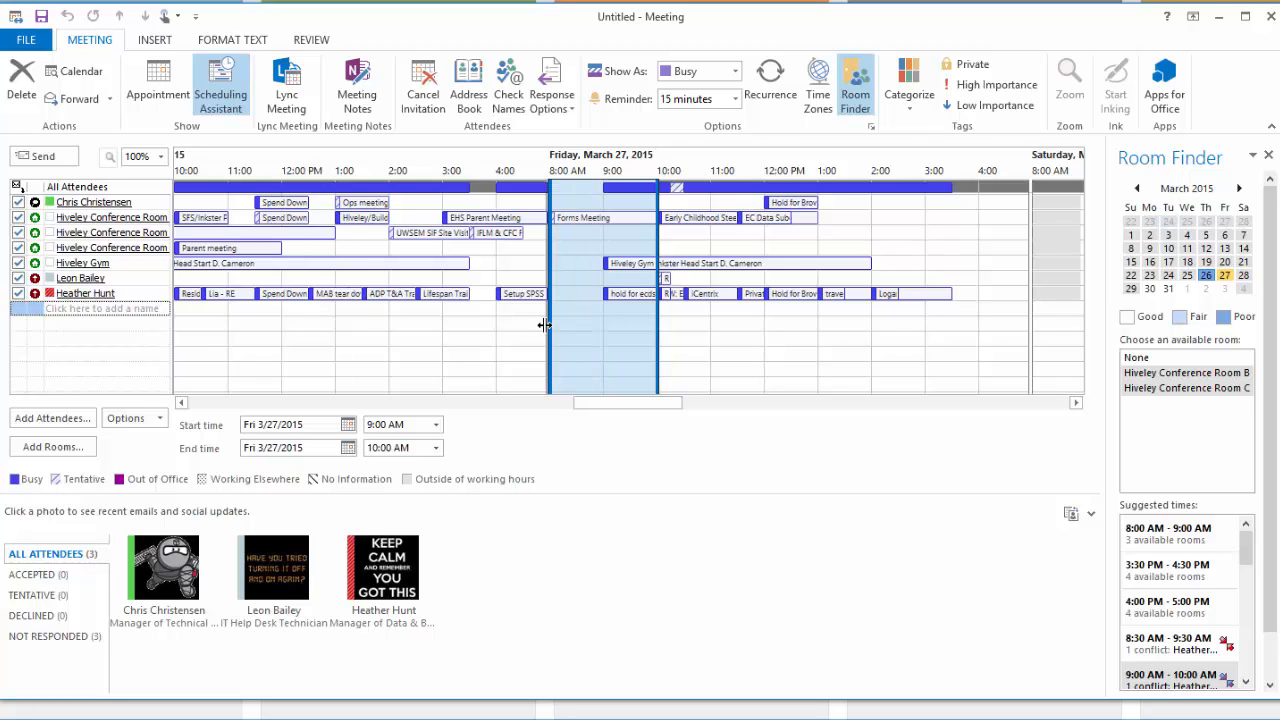
drag(655, 324, 603, 328)
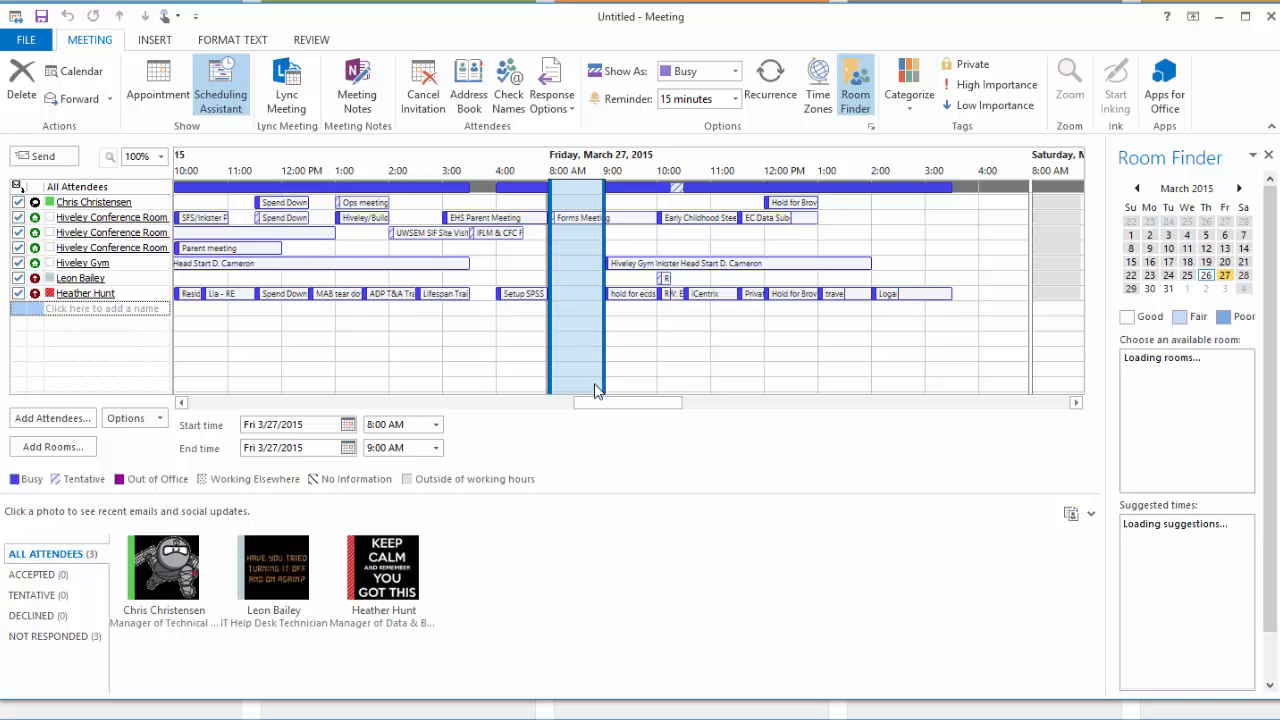
Remove Hiveley Gym and the unwanted conference rooms, keeping only Hiveley Conference Room B
click(18, 263)
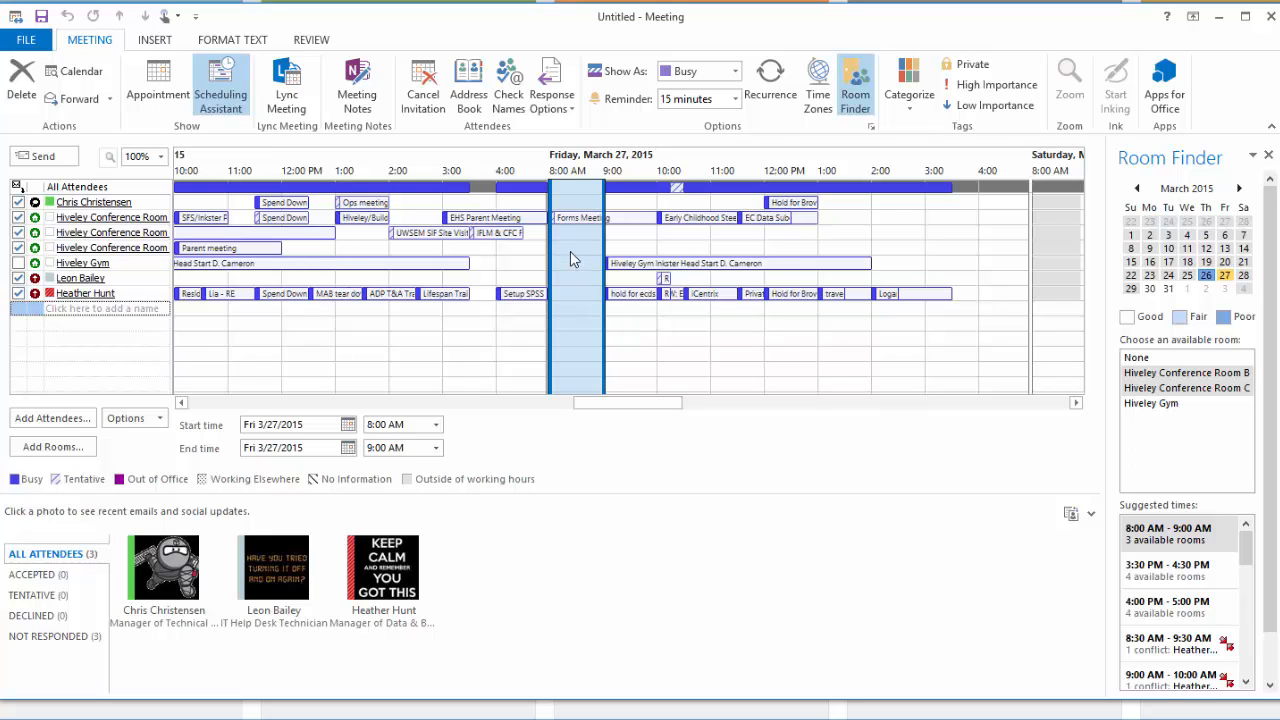
click(18, 249)
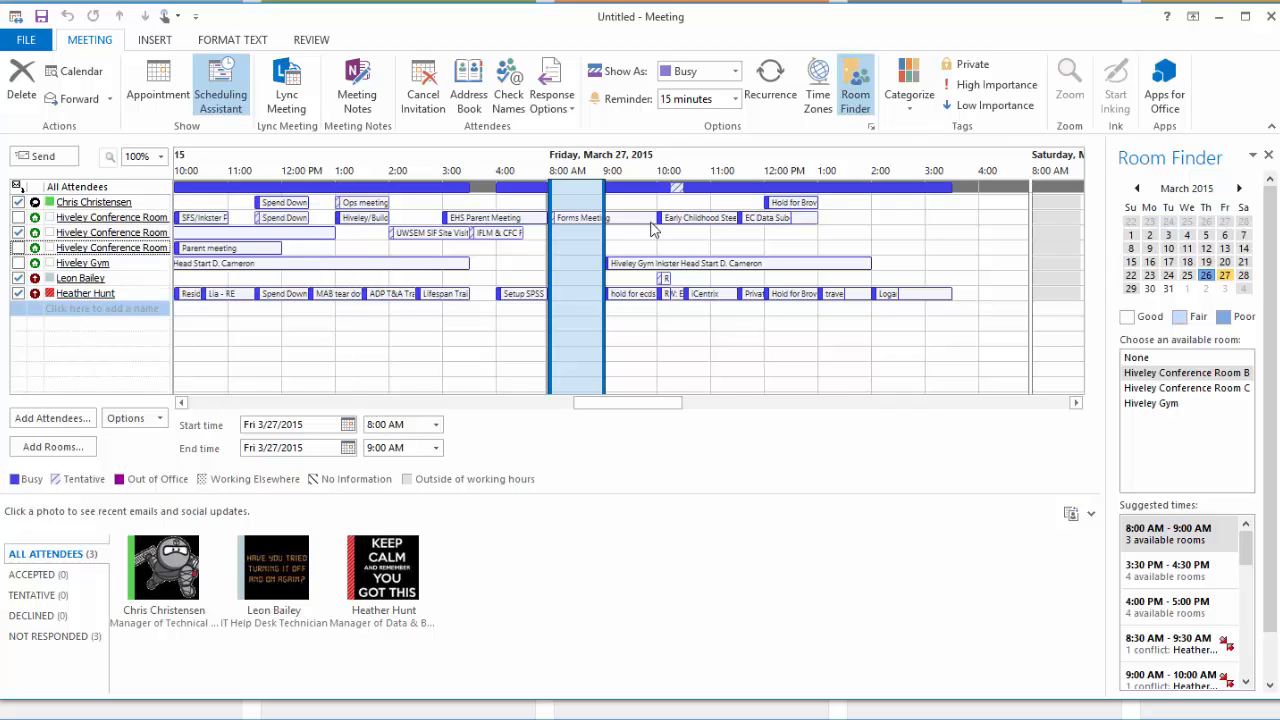
click(152, 86)
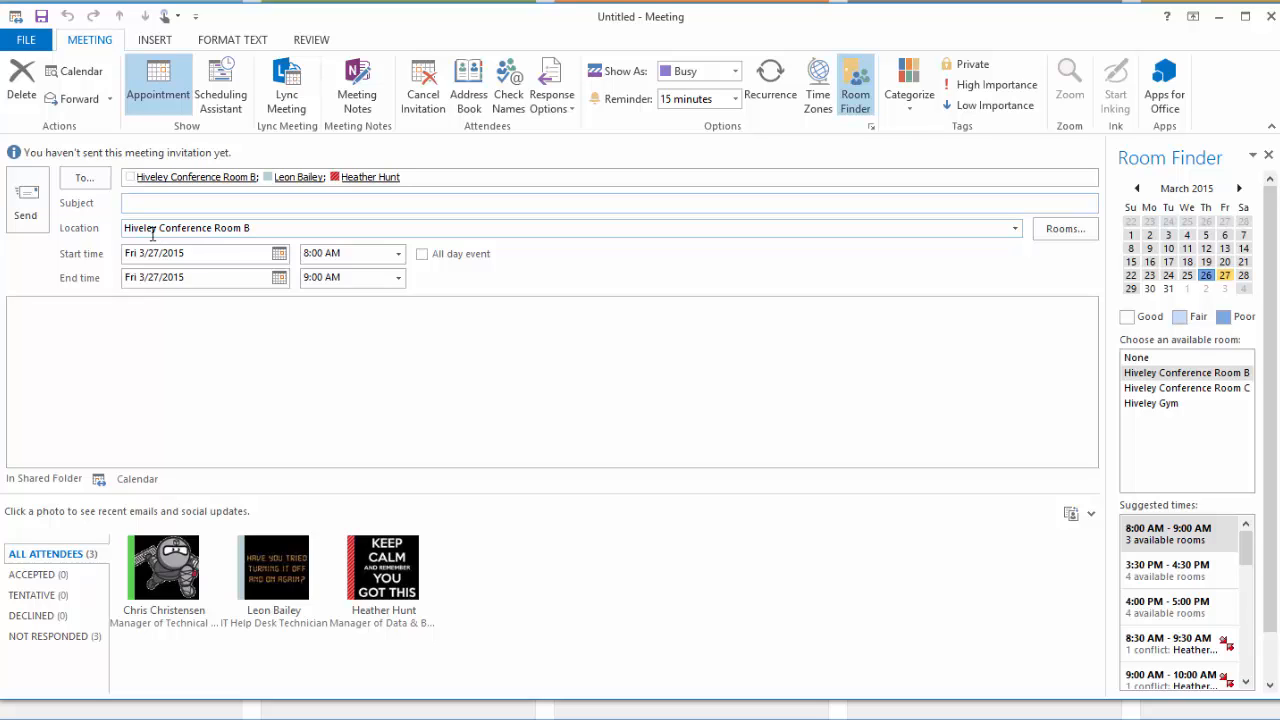
Title the meeting 'Test Meeting'
mouse_move(194, 174)
text(Test Meeting)
Send the invitation and view March 27, previewing Test Meeting booked in Room B
click(26, 200)
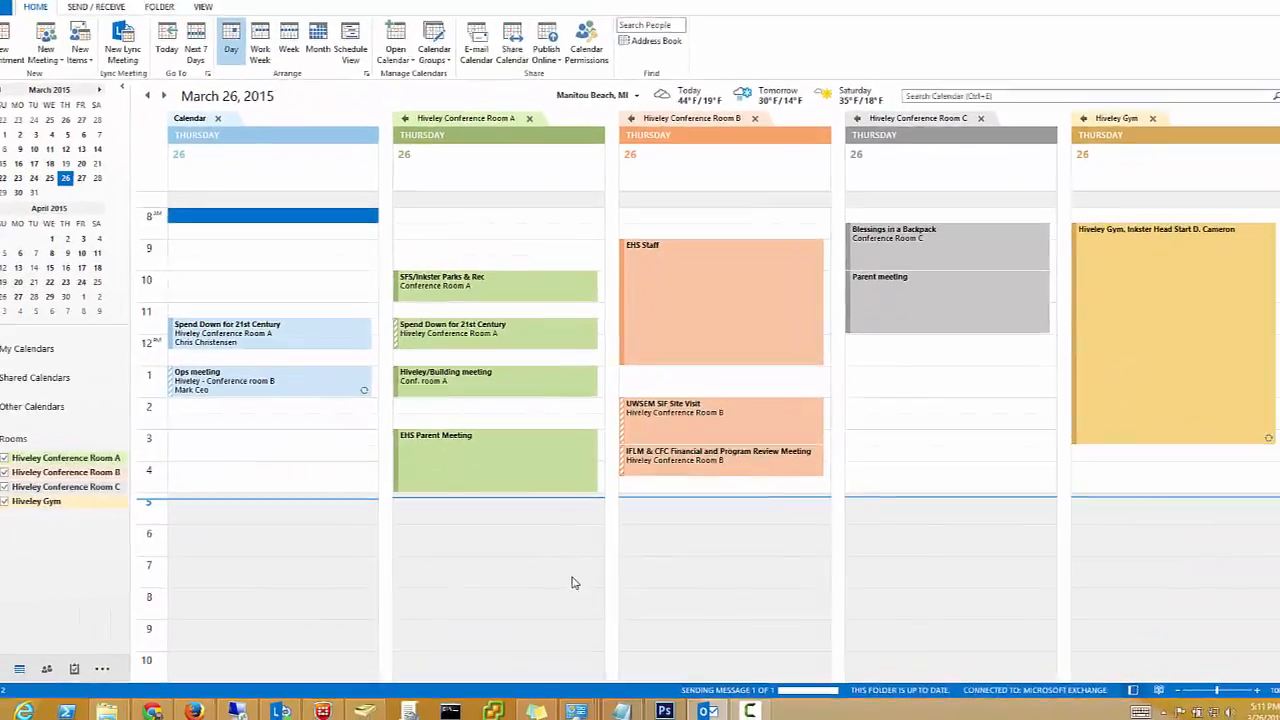
click(138, 83)
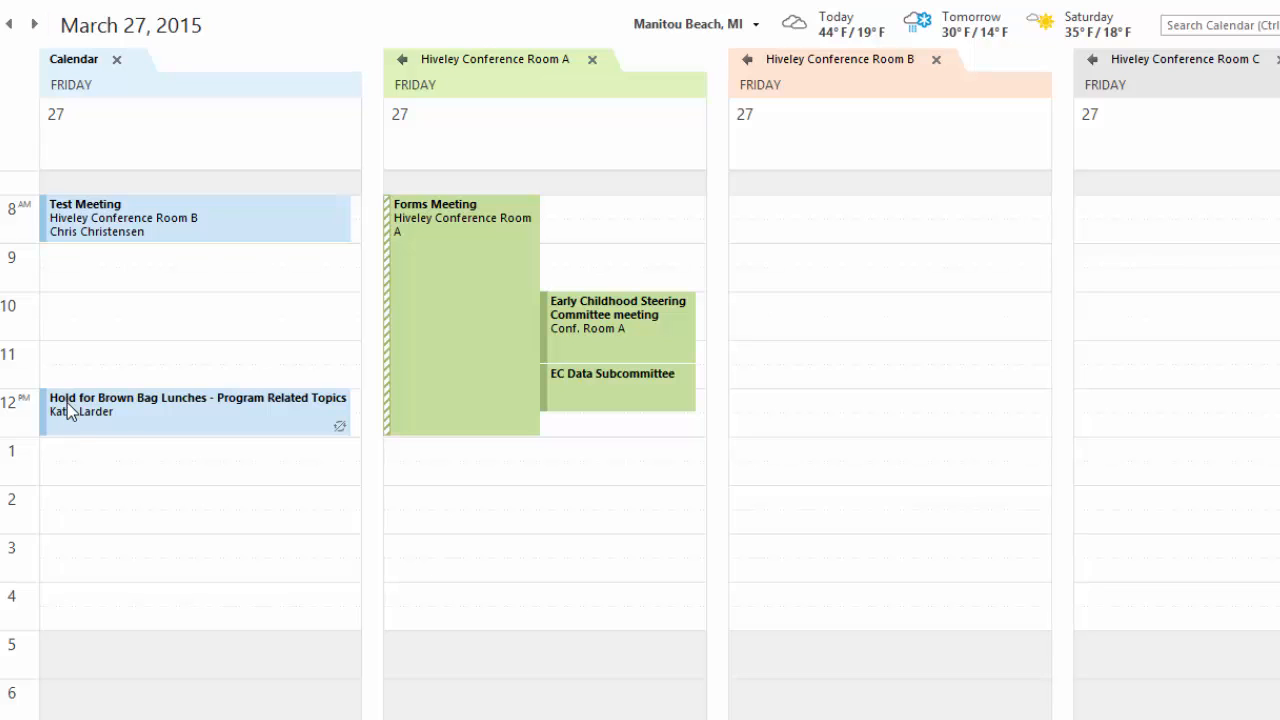
mouse_move(73, 418)
mouse_move(110, 230)
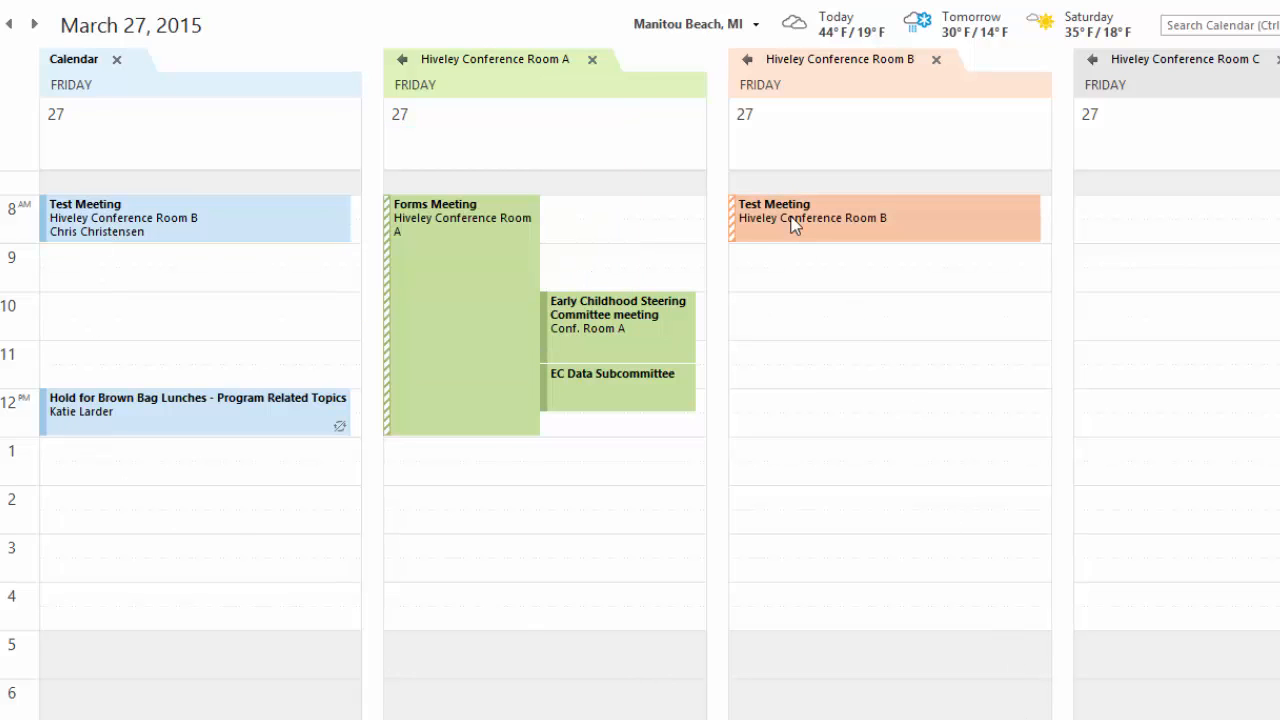
mouse_move(792, 224)
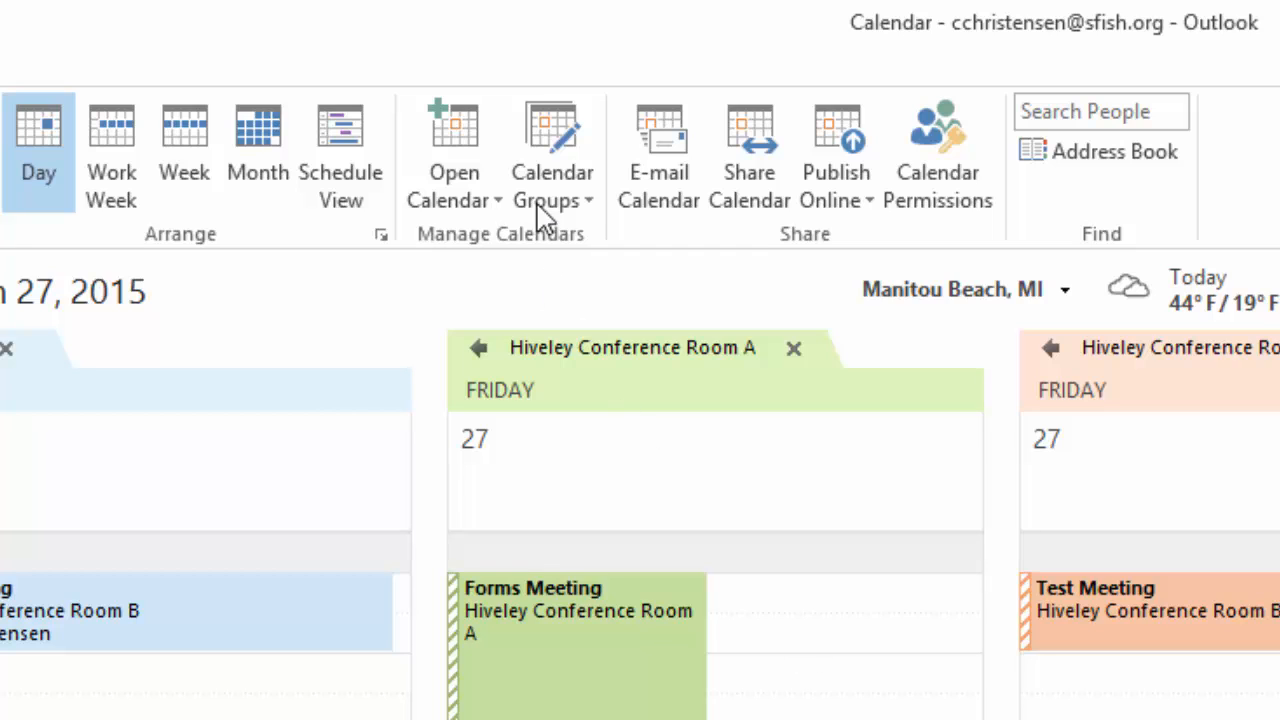
Add the TB5 Conference Room and TB5 Training Room calendars from the room list
click(446, 167)
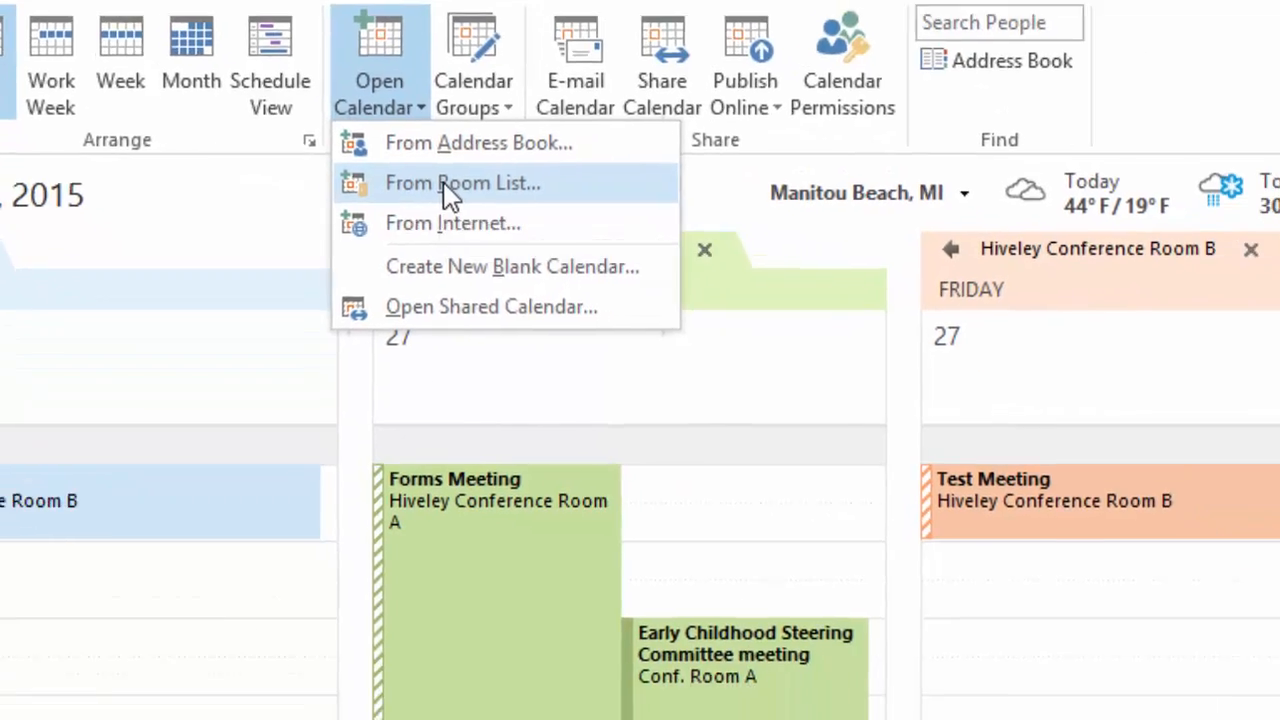
click(525, 282)
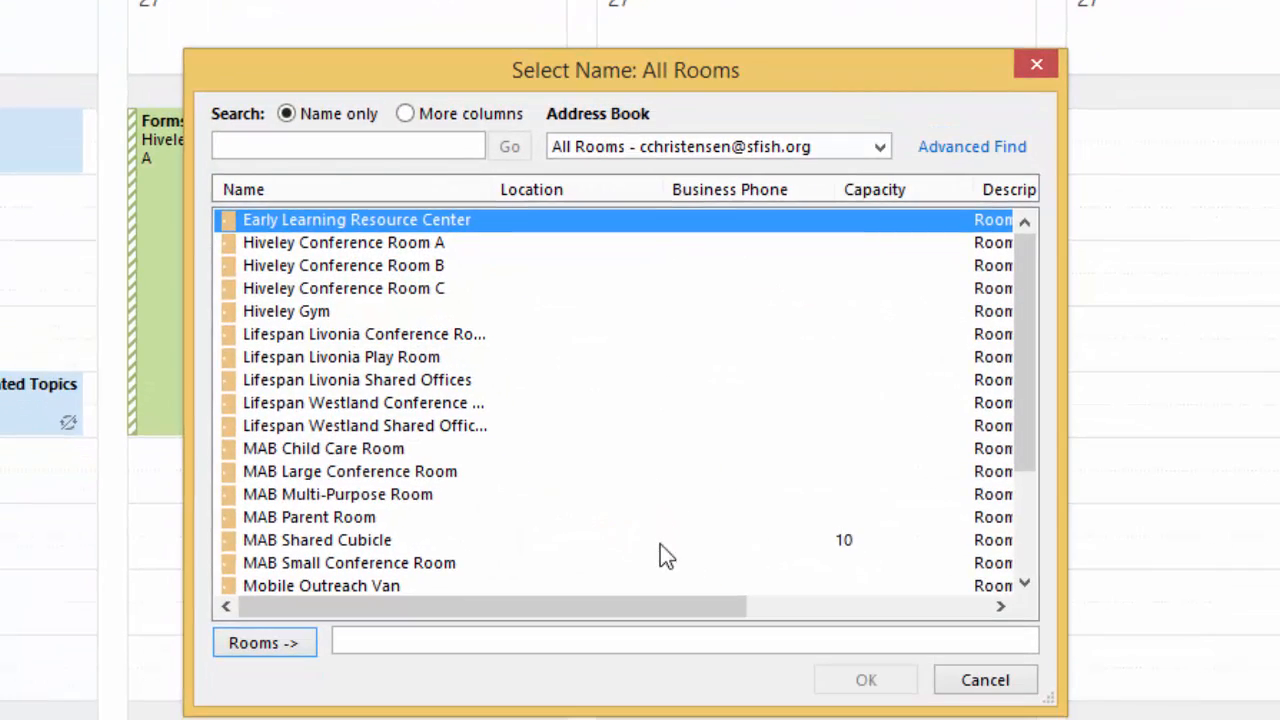
drag(1024, 355, 1039, 538)
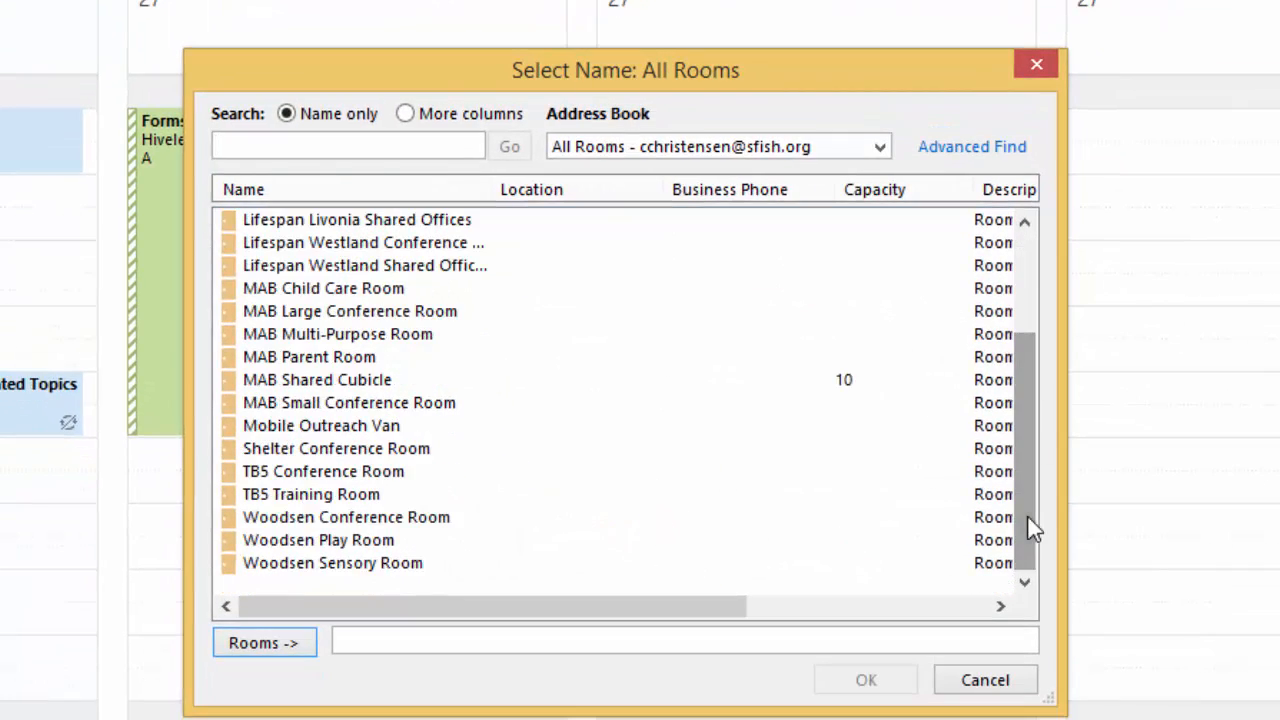
click(338, 472)
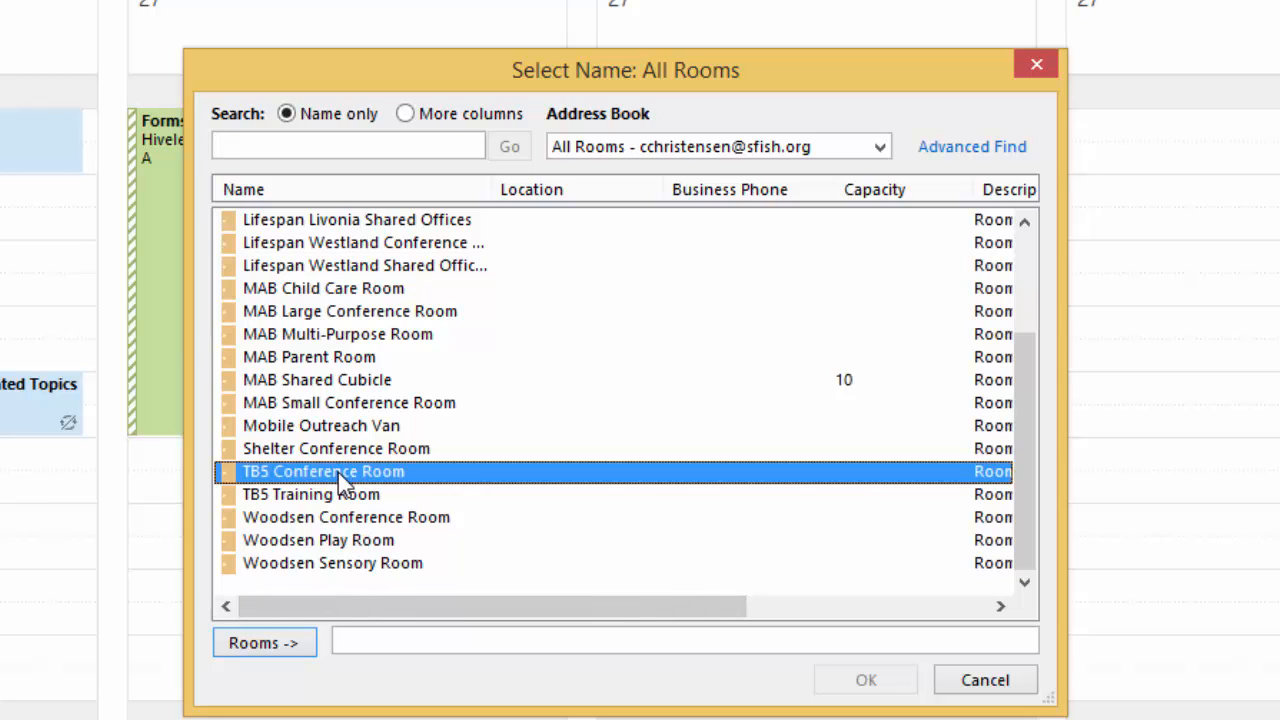
shift+click(350, 495)
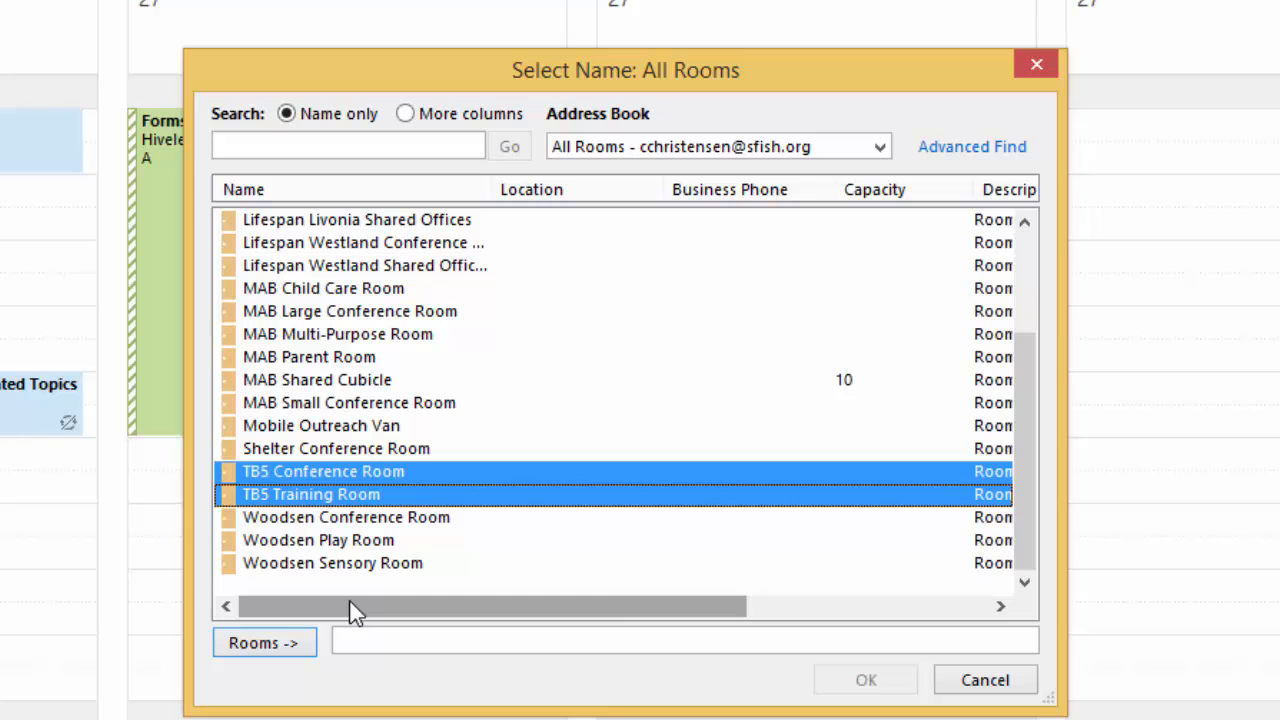
click(274, 643)
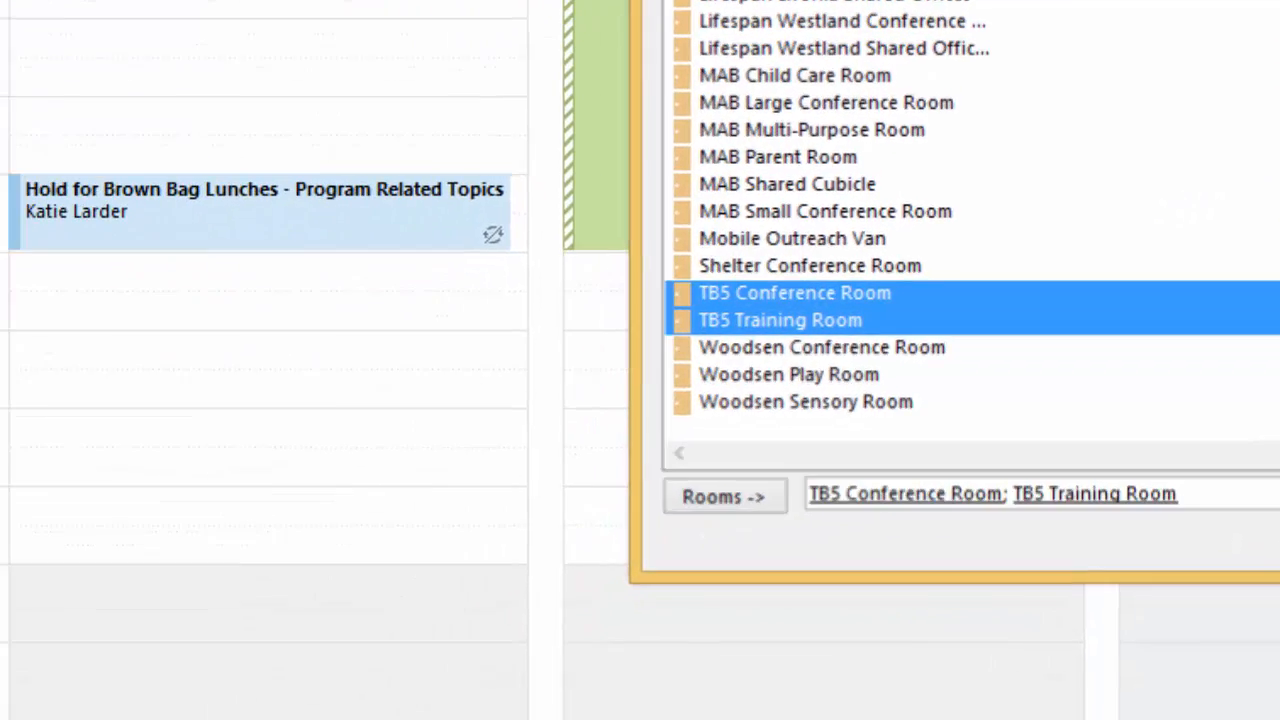
click(843, 683)
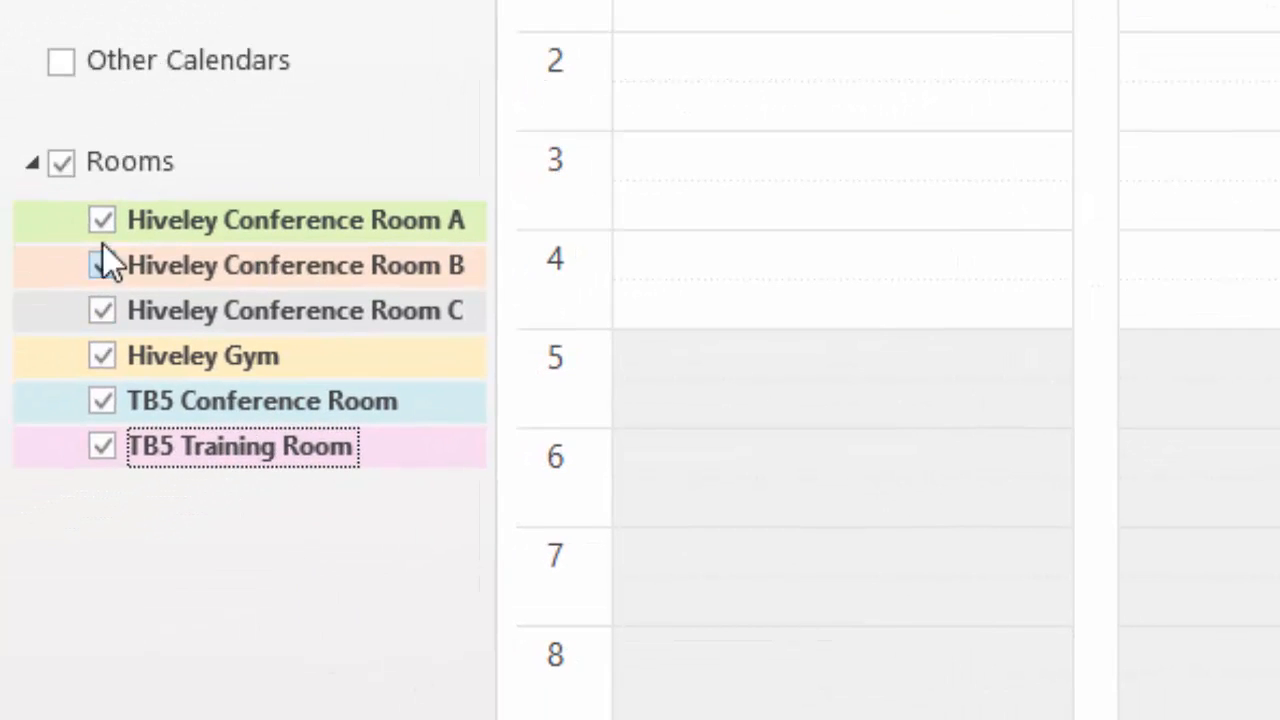
Hide the Hiveley Conference Room A, B, C and Hiveley Gym calendars
click(103, 220)
click(102, 265)
click(101, 310)
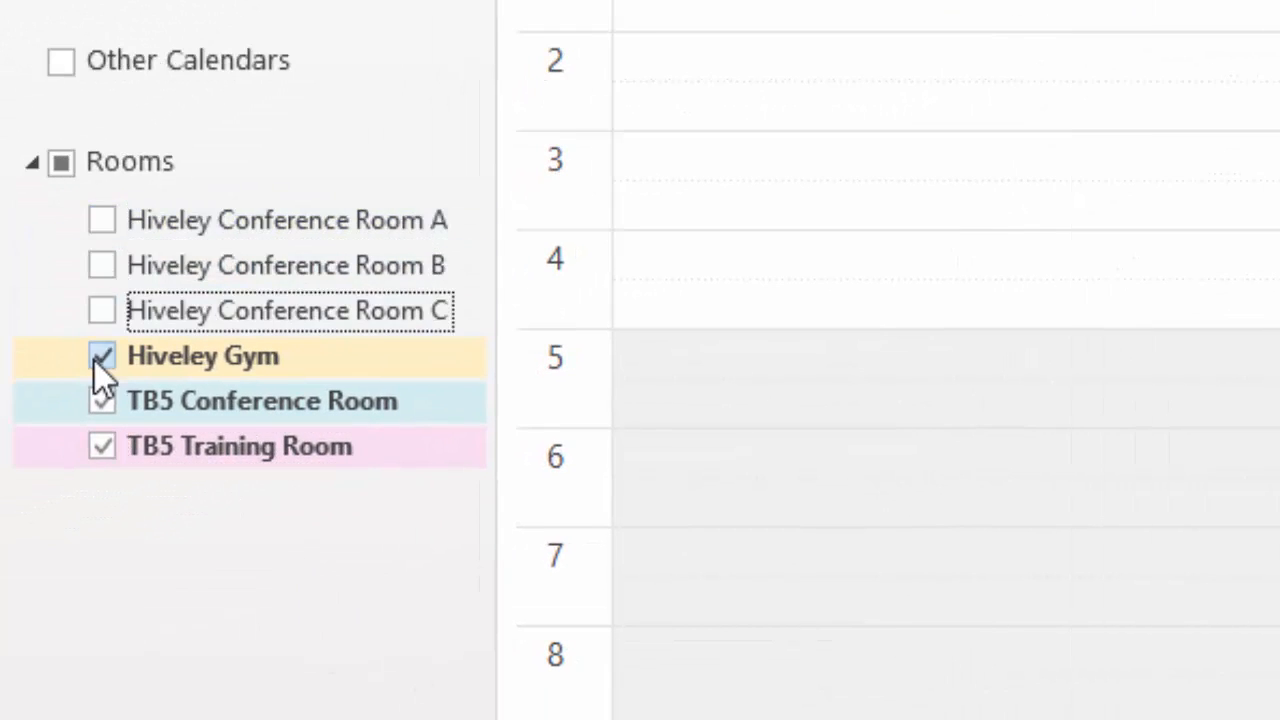
click(96, 359)
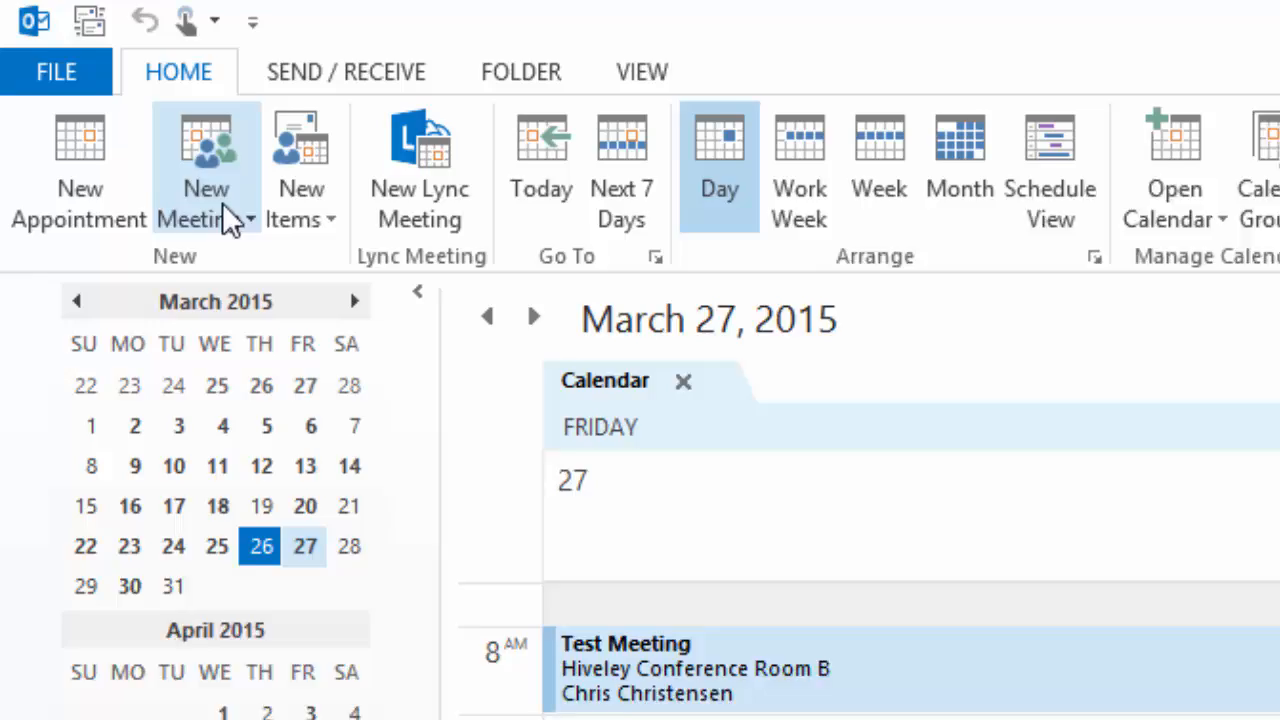
Start a New Meeting with All for both TB5 rooms and view the Scheduling Assistant
click(226, 206)
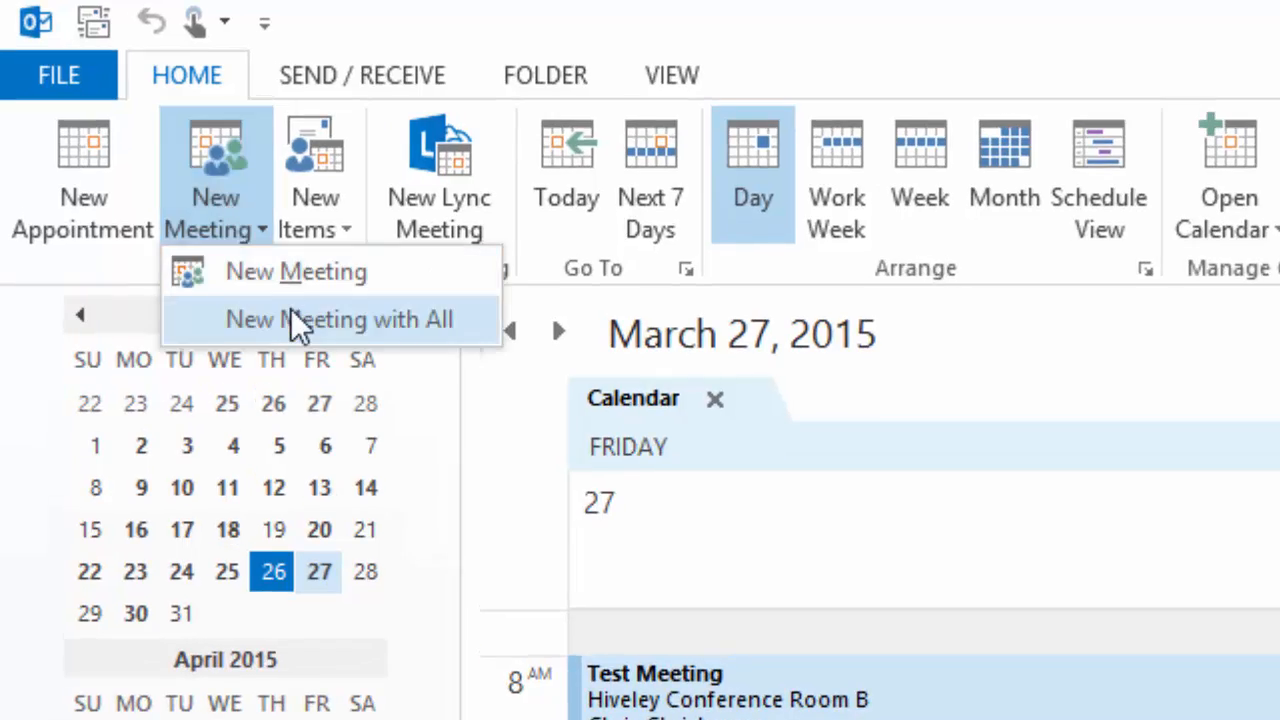
click(282, 310)
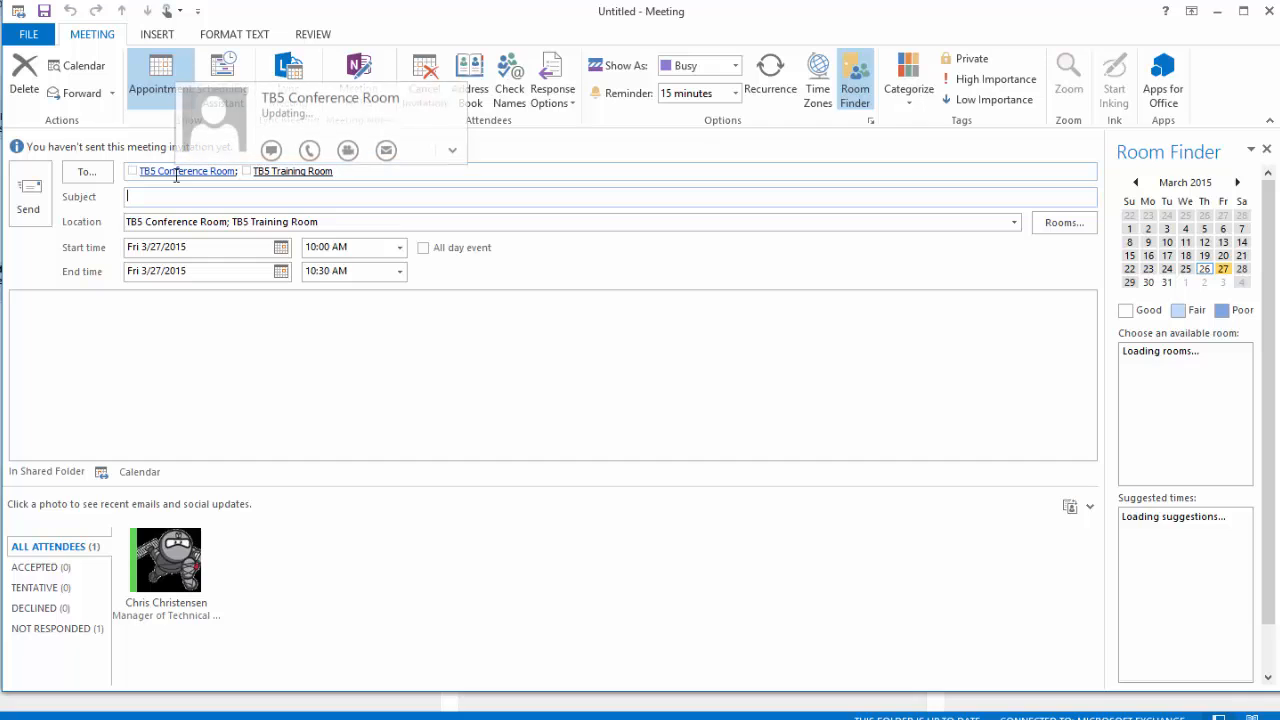
mouse_move(299, 172)
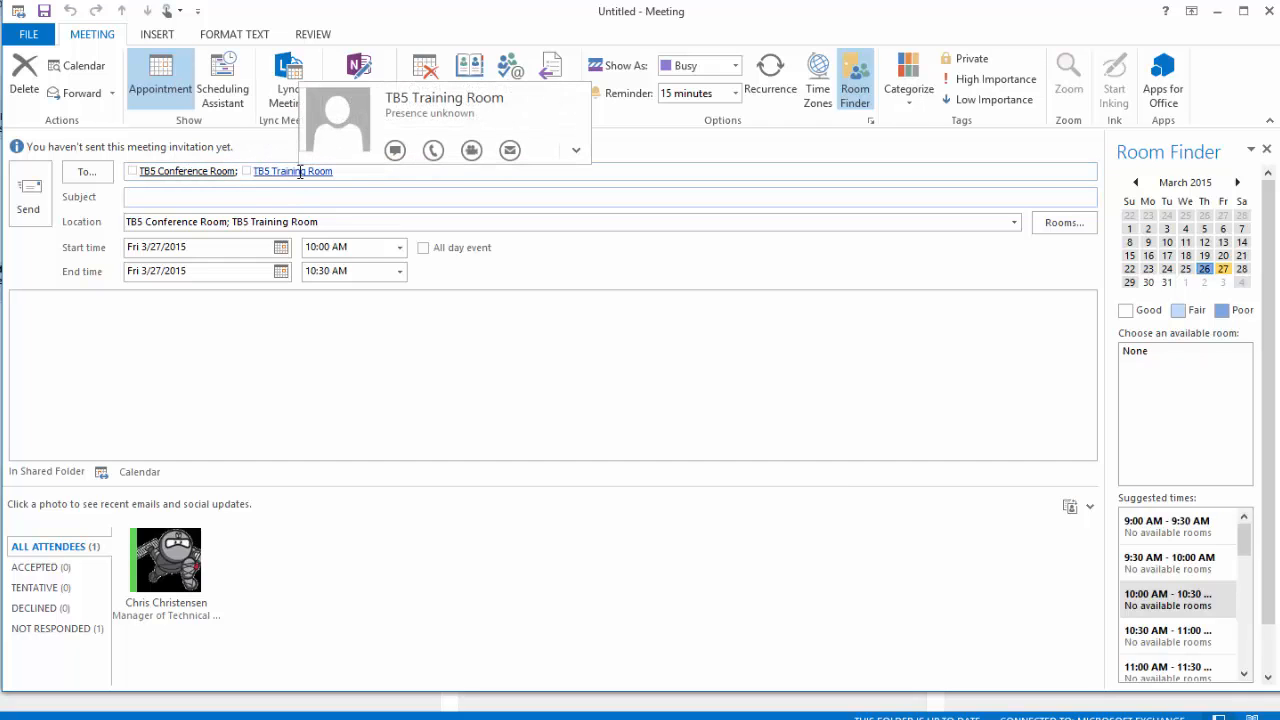
click(226, 90)
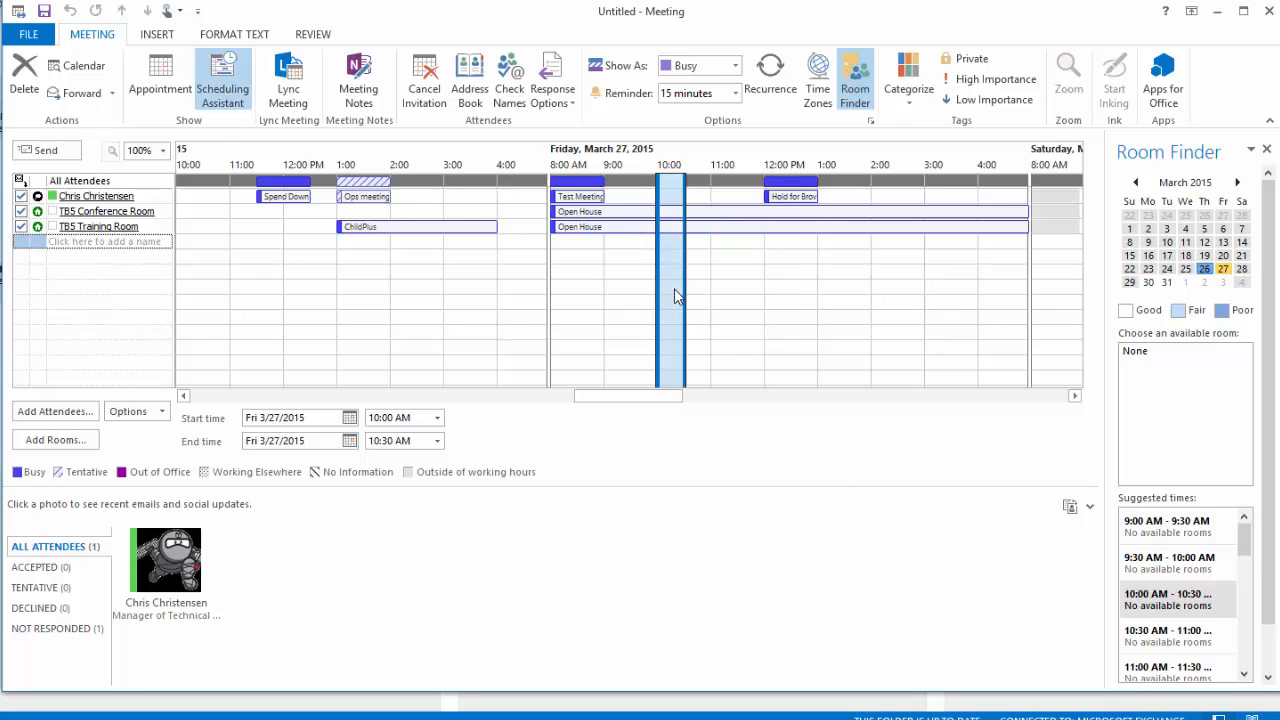
Schedule the meeting for Monday 3/30/2015 from 9:00 to 10:00 AM
drag(688, 296, 800, 309)
click(628, 252)
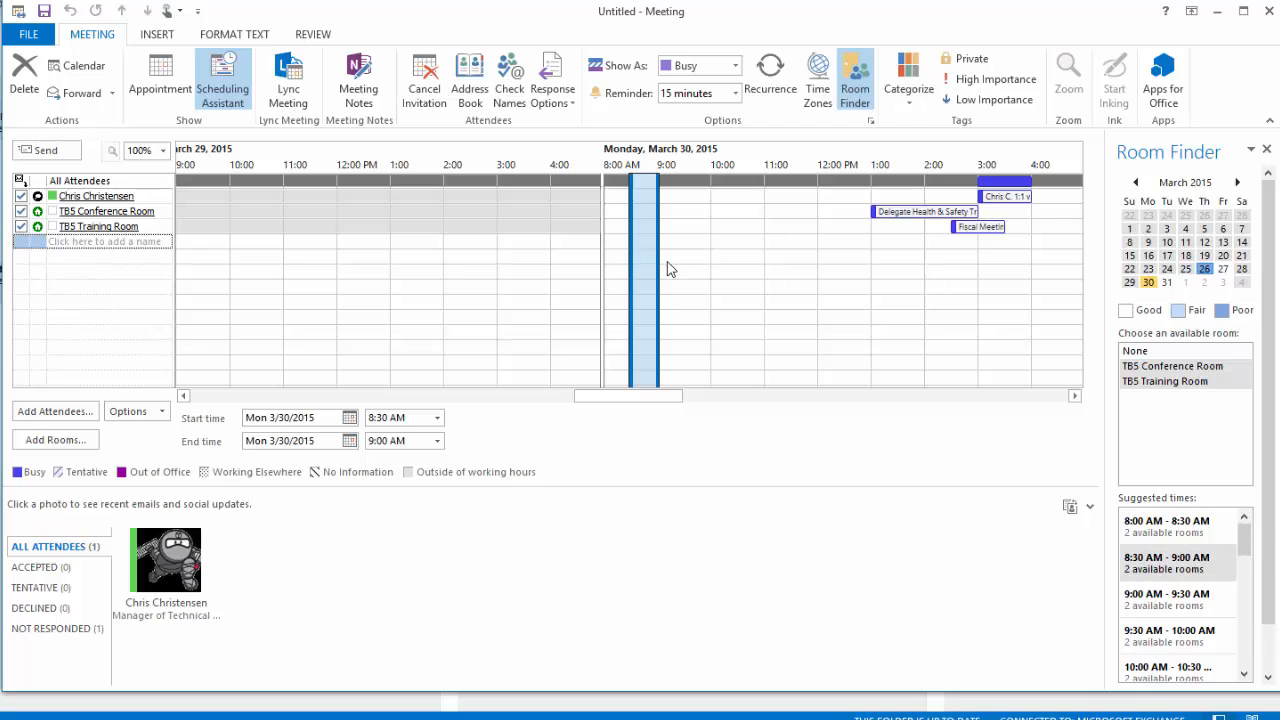
drag(657, 260, 716, 263)
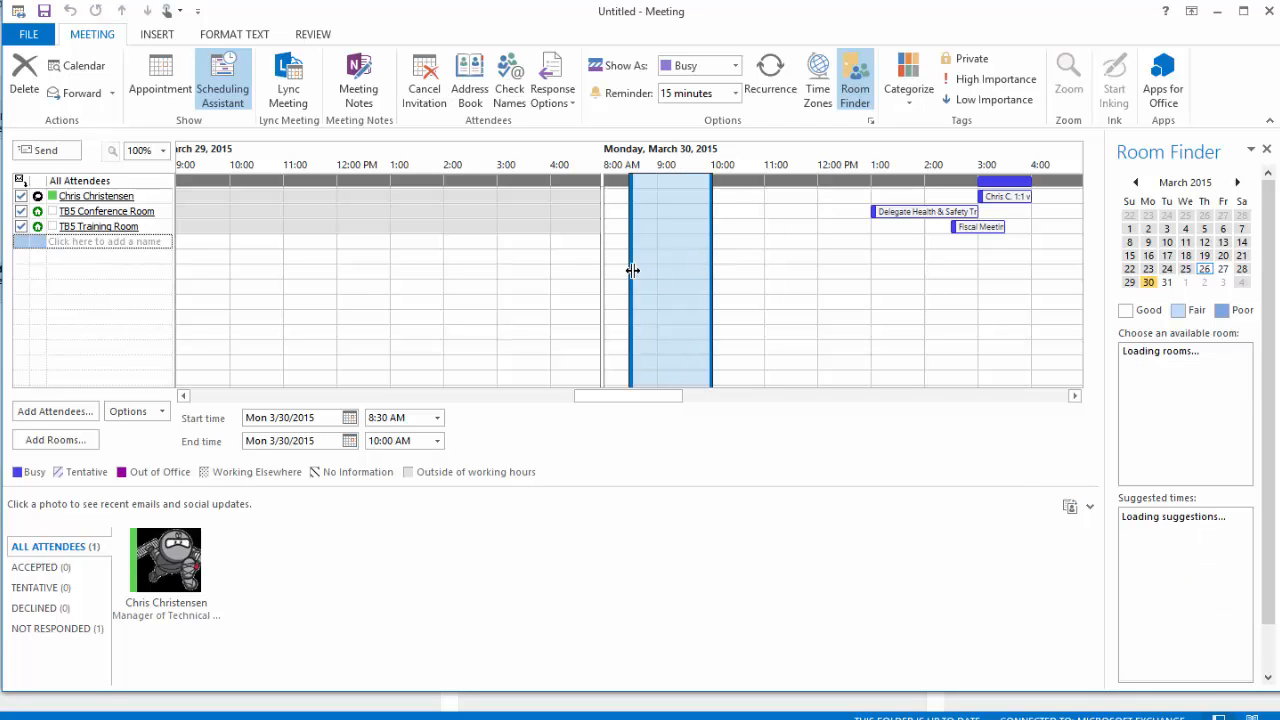
drag(637, 271, 650, 270)
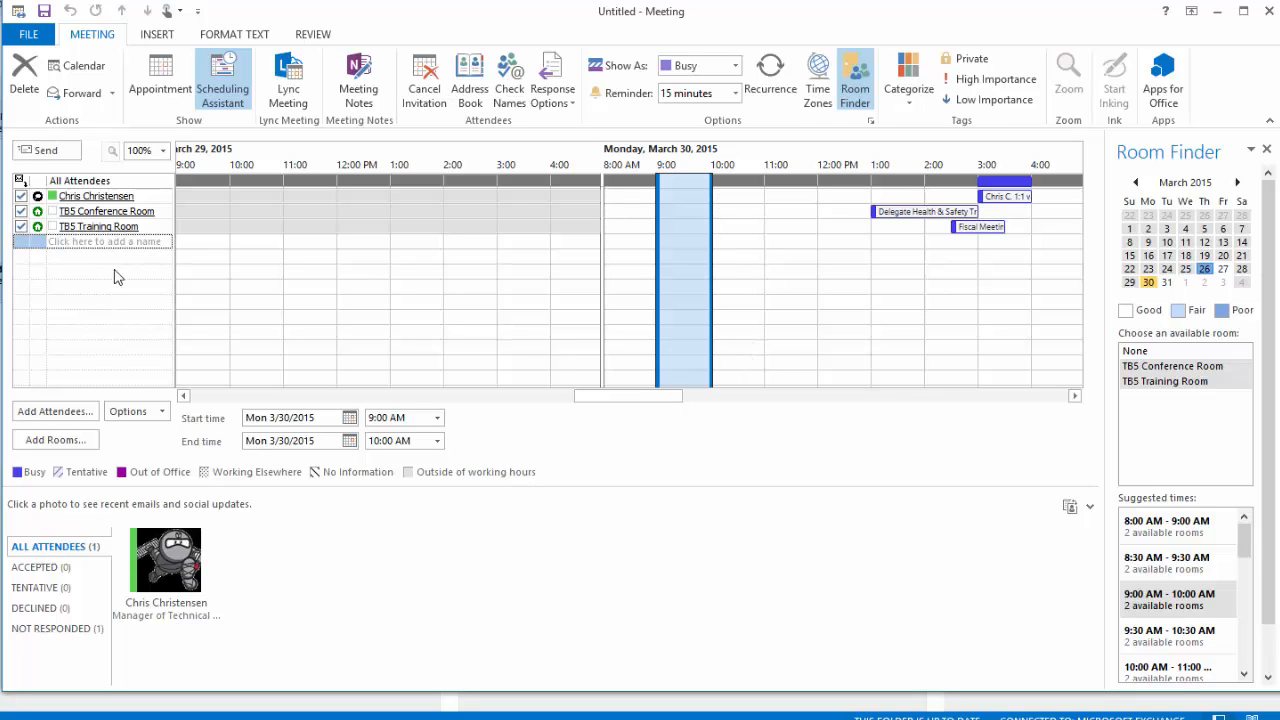
Add two colleagues as attendees and exclude the TB5 Training Room
click(96, 240)
key(Return)
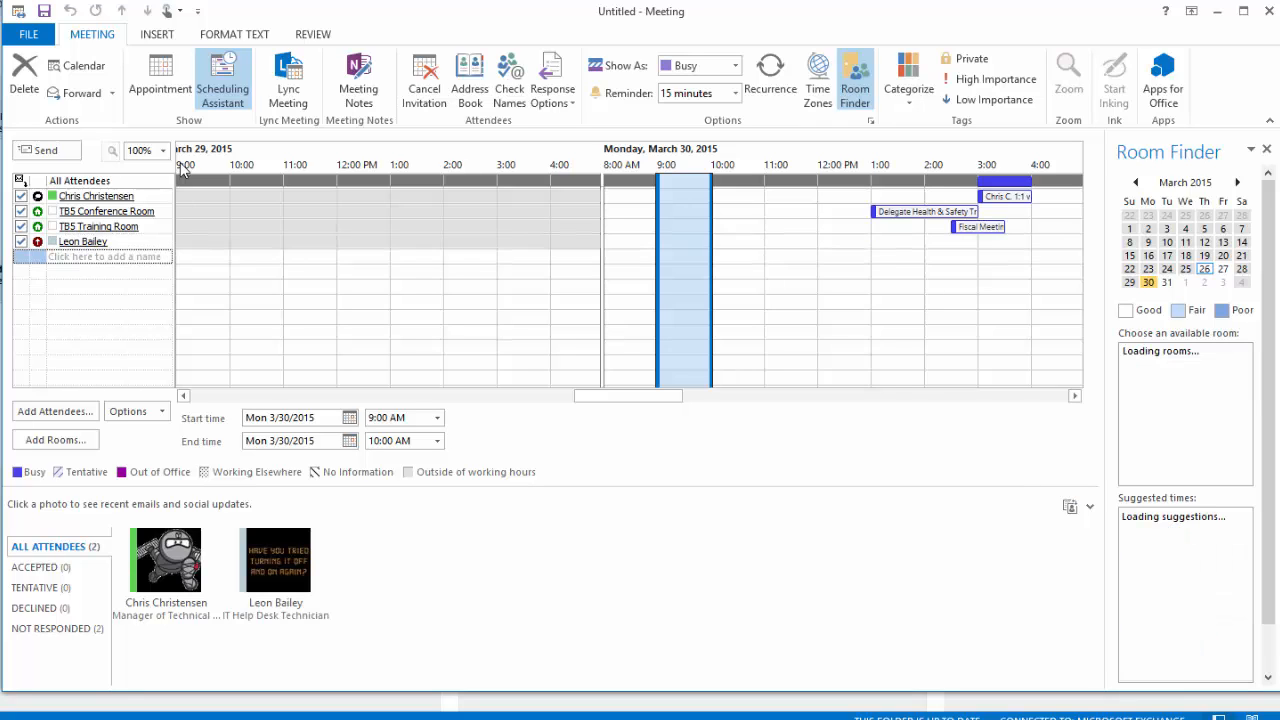
key(Return)
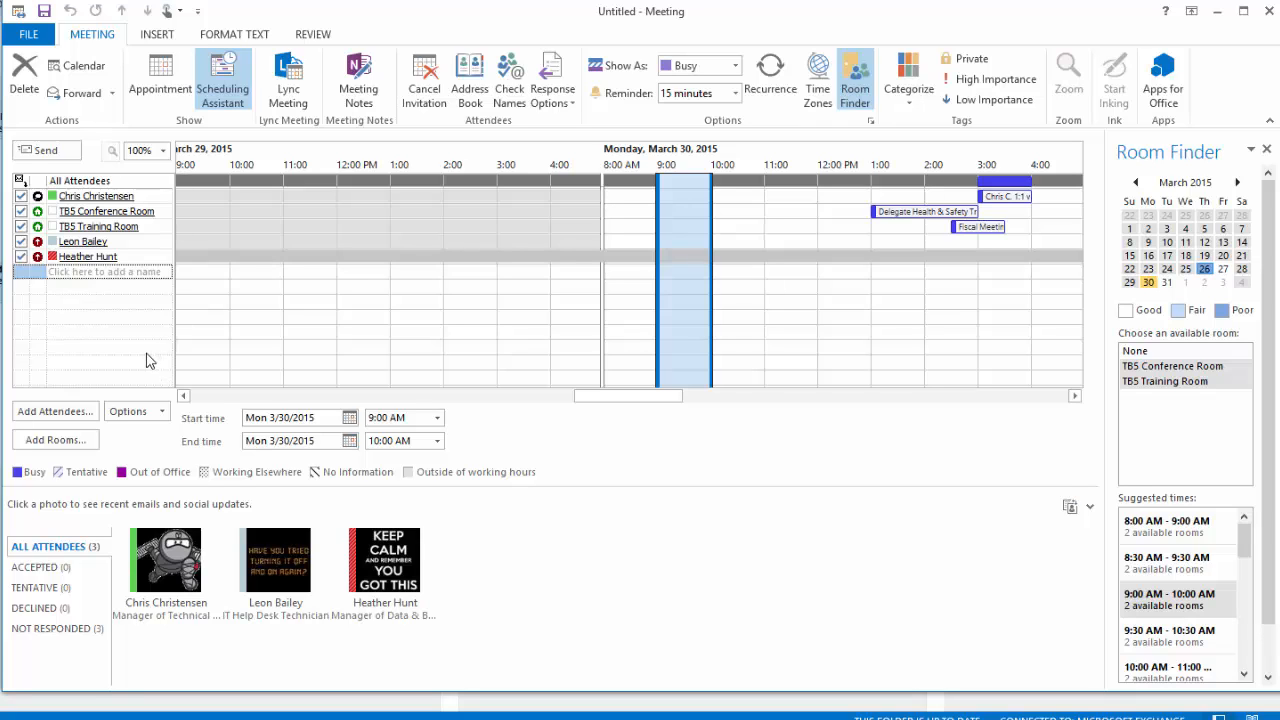
click(21, 227)
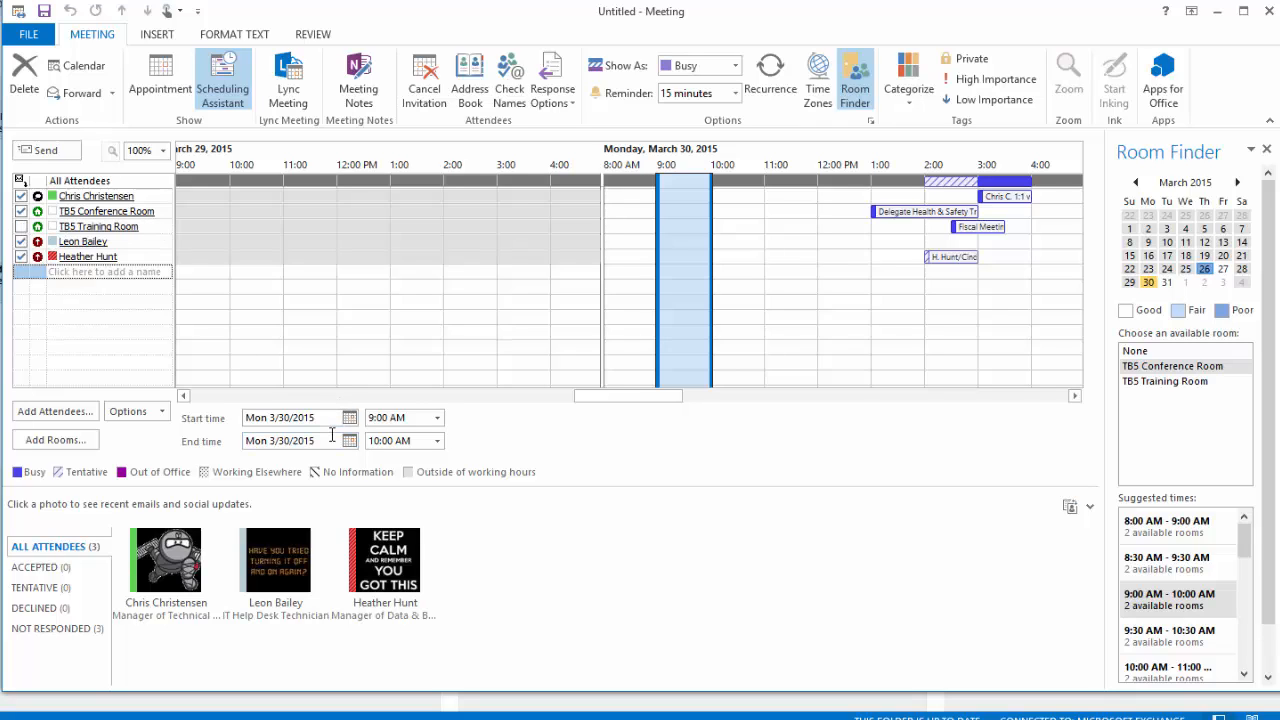
Give the meeting the subject 'Only a test meeting' and send the invitation
click(150, 75)
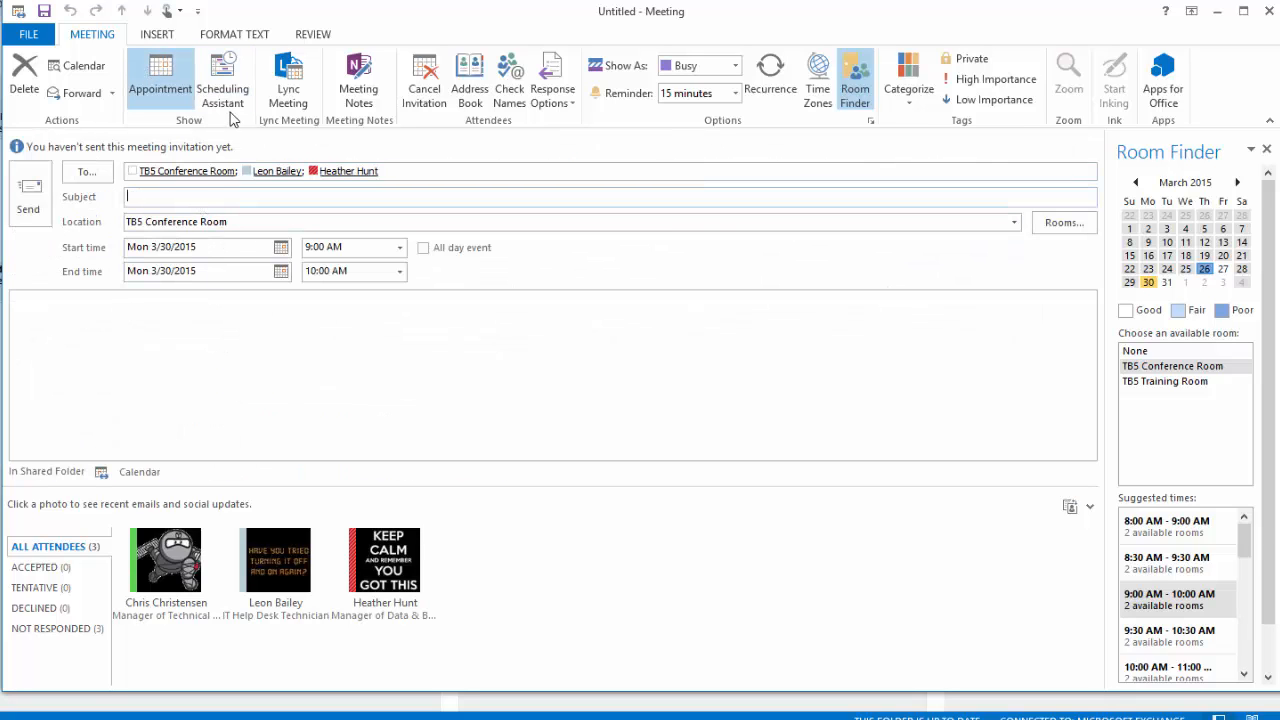
text(Only a test meeting)
click(30, 193)
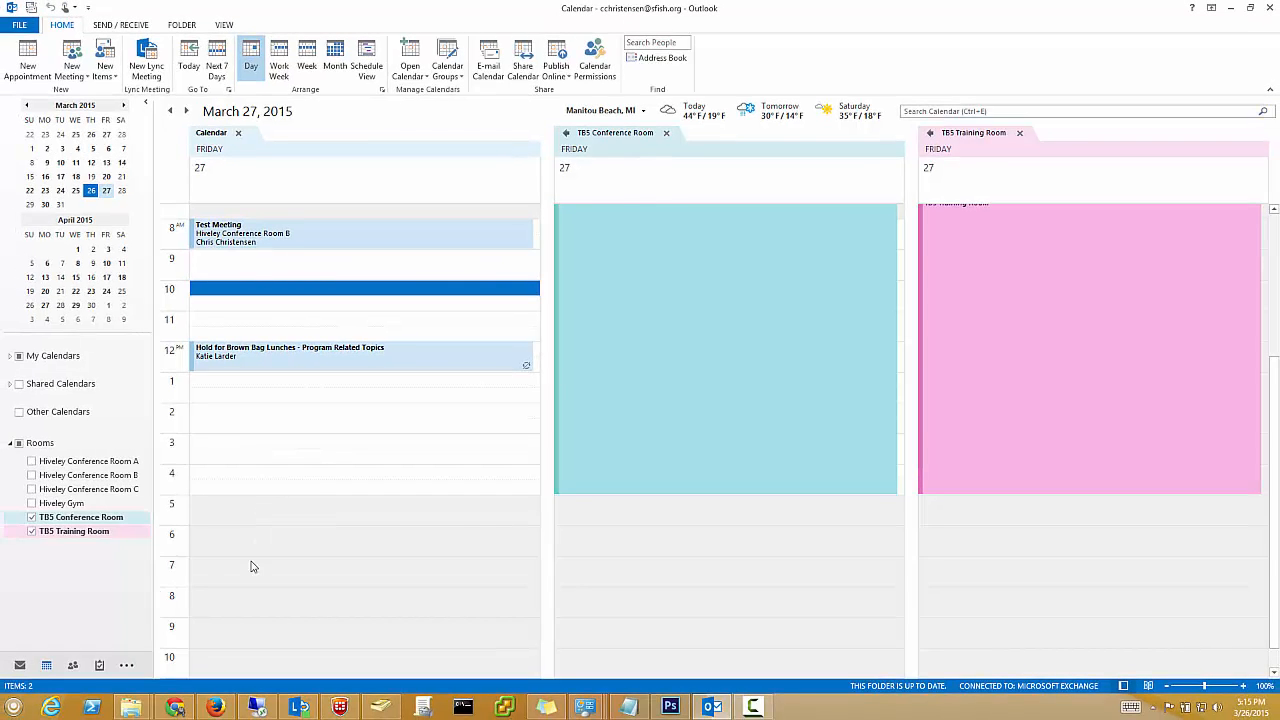
Switch to the Mail Inbox to see the TB5 Conference Room's reply
click(20, 667)
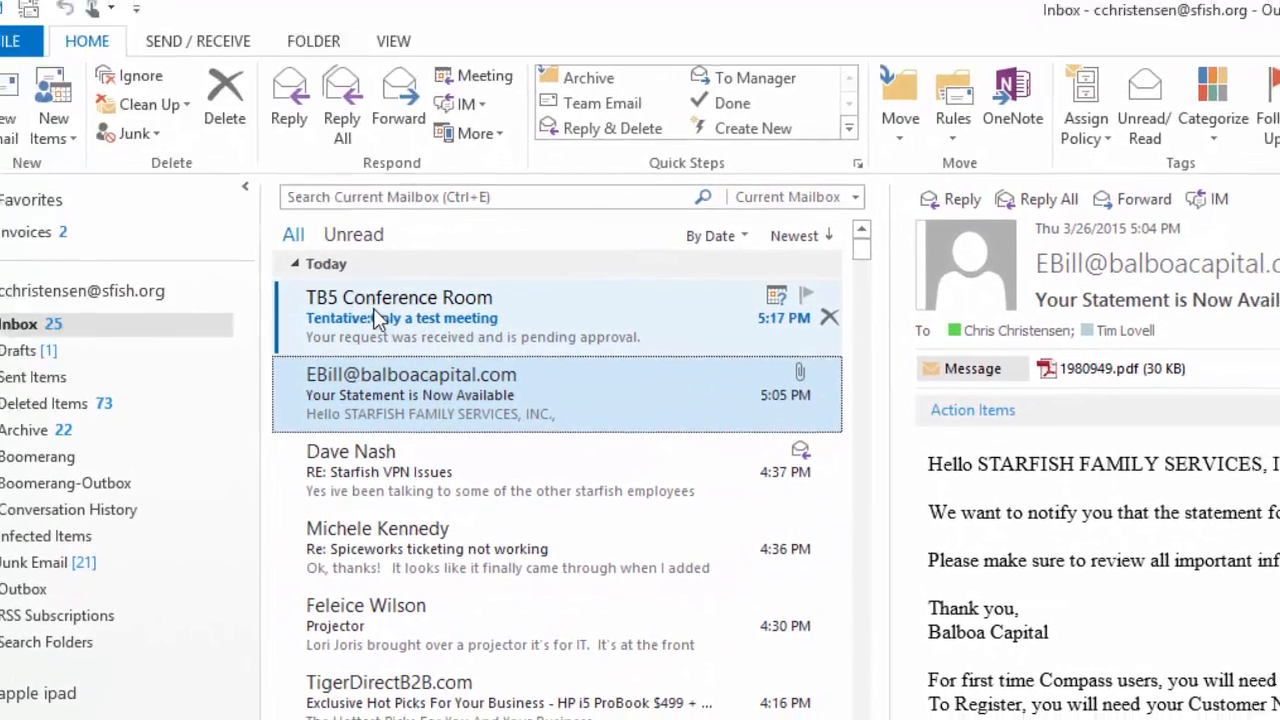
Read the TB5 Conference Room's tentative acceptance, then return to the calendar
click(407, 325)
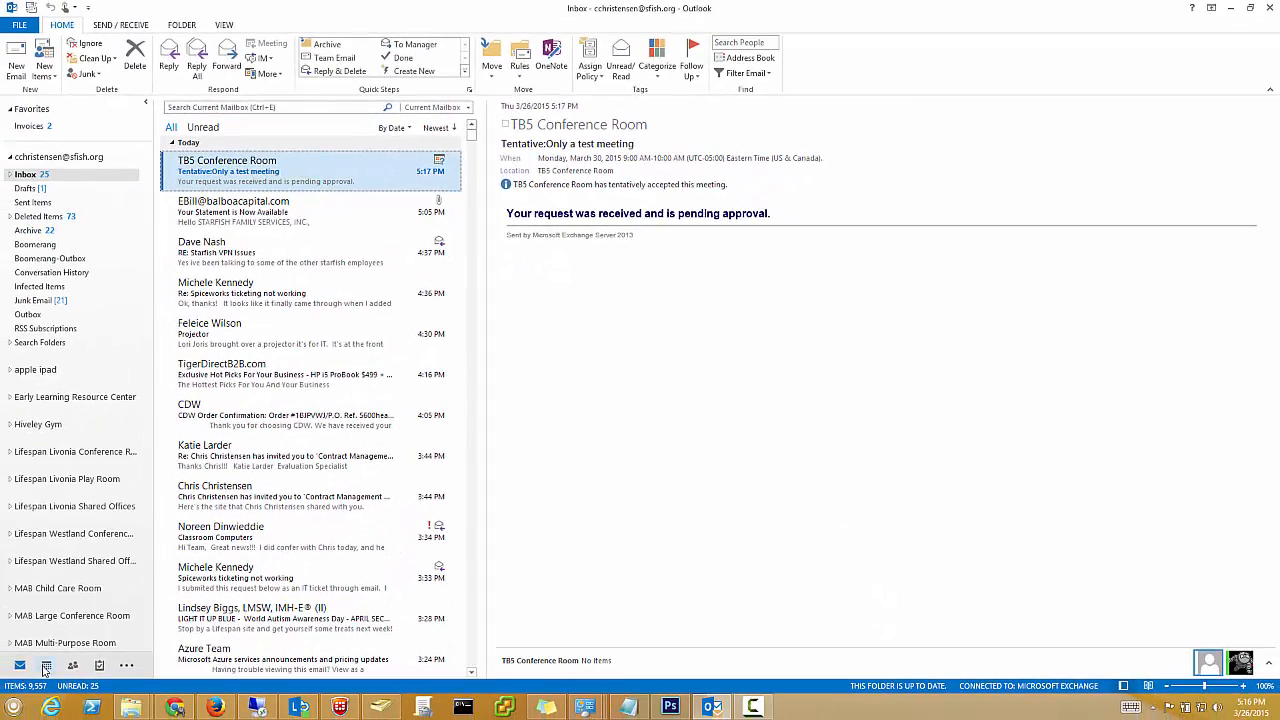
click(44, 669)
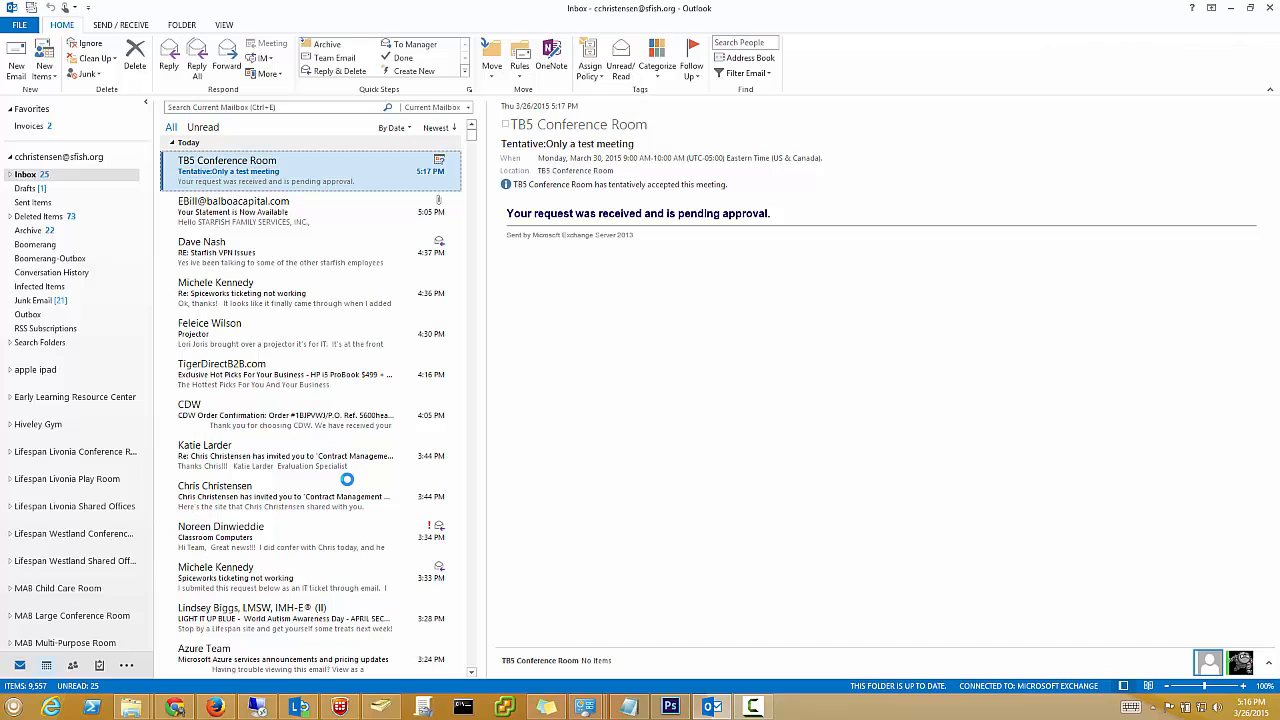